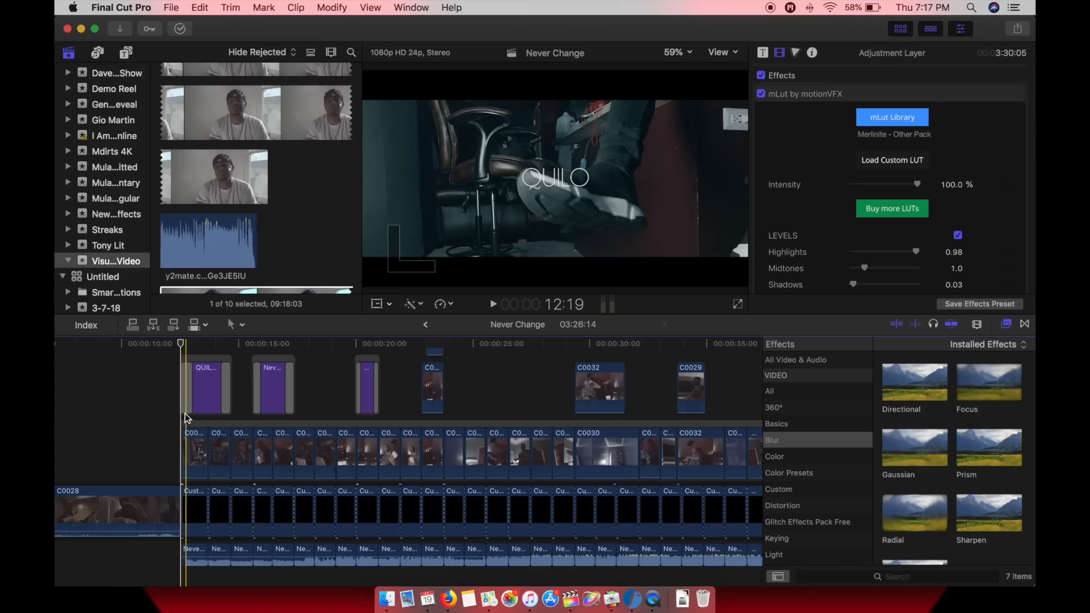
# Look through the finished Never Change timeline to examine how its clips line up with the cut custom solid beneath them
pyautogui.hscroll(10, 193, 417)
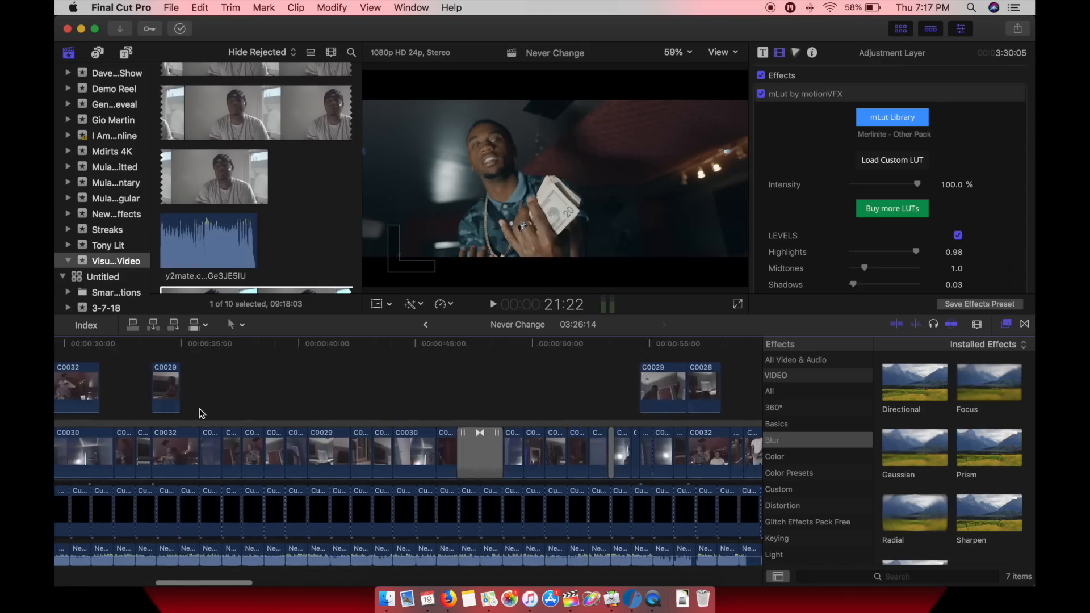
pyautogui.hscroll(15, 200, 413)
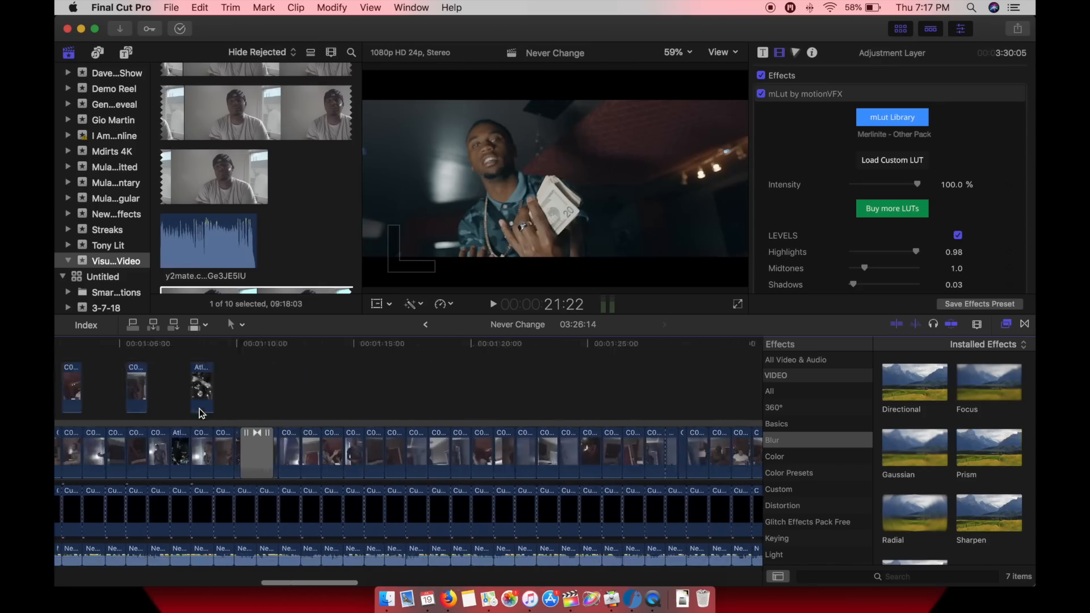
pyautogui.hscroll(4, 200, 413)
pyautogui.hscroll(3, 200, 413)
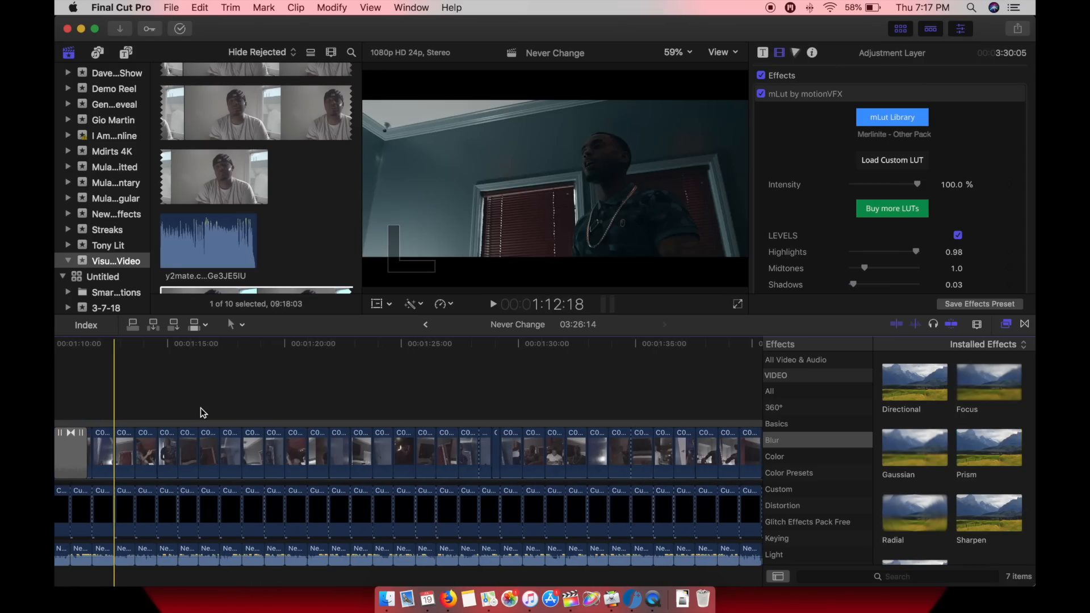
pyautogui.hscroll(-20, 199, 407)
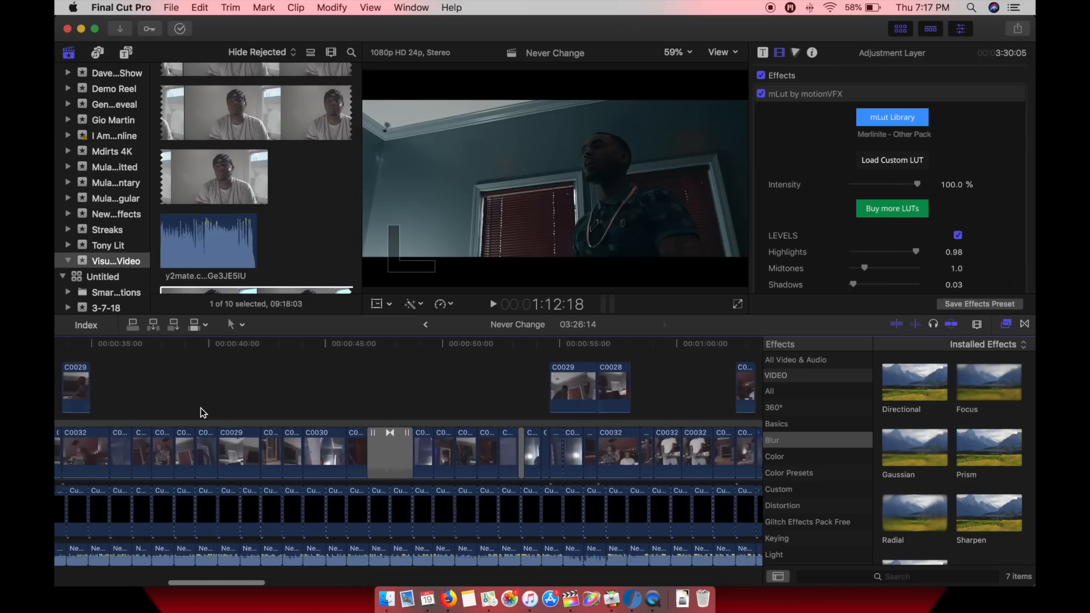
pyautogui.hscroll(-5, 199, 407)
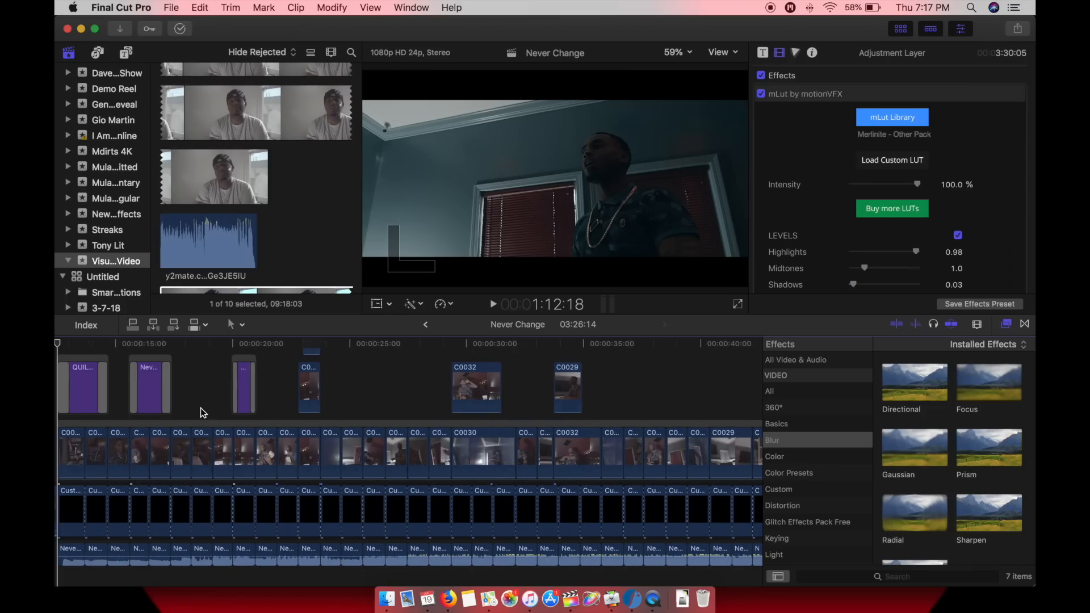
pyautogui.hscroll(-5, 200, 408)
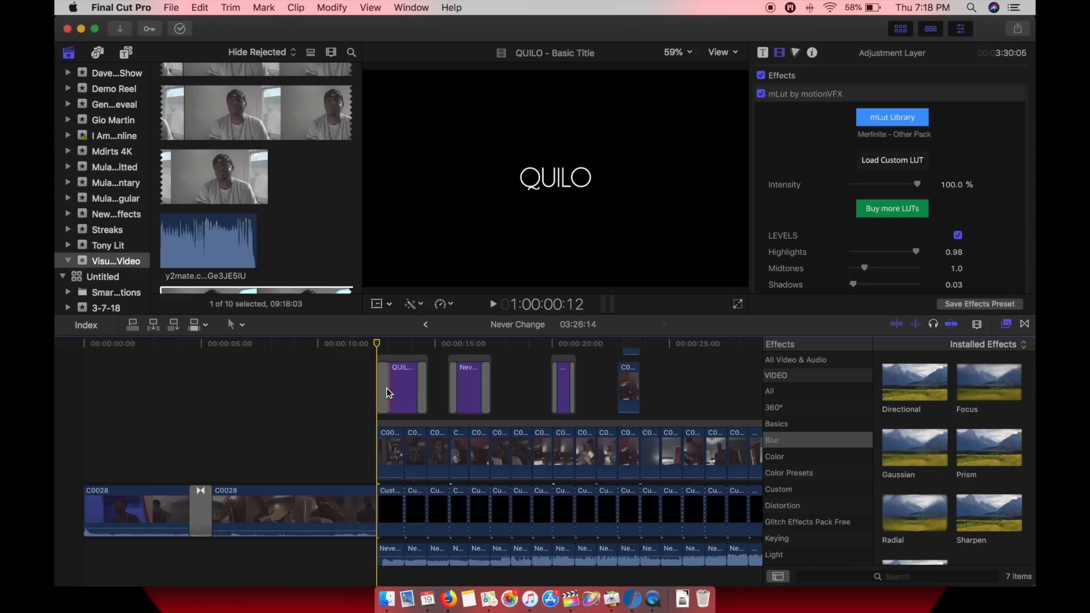
# Start a new project named "editing process" in the Visual Artist Video event
pyautogui.click(179, 9)
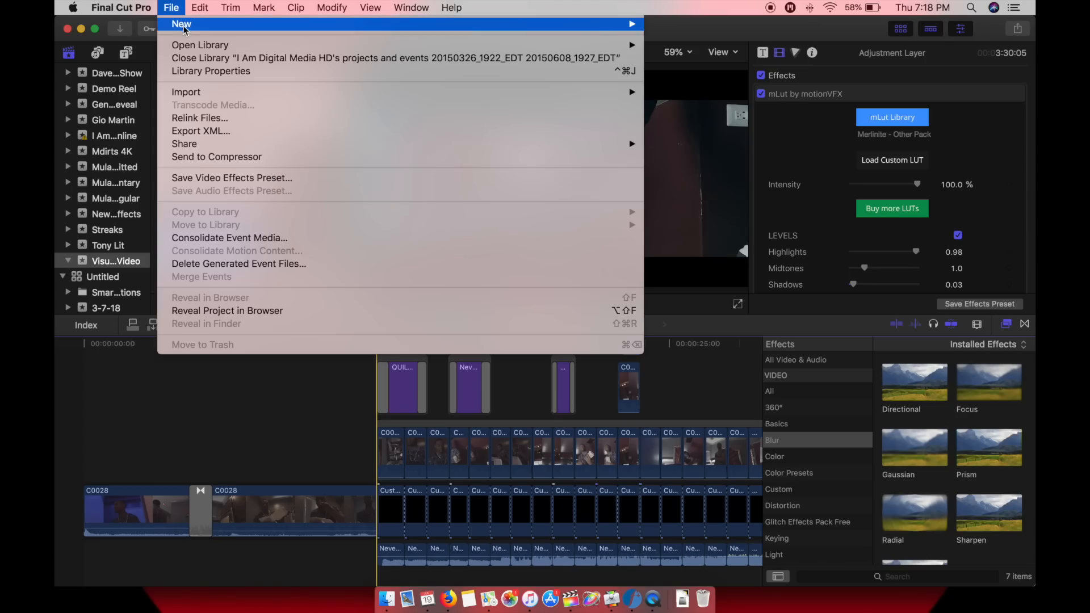
pyautogui.moveTo(182, 28)
pyautogui.click(658, 27)
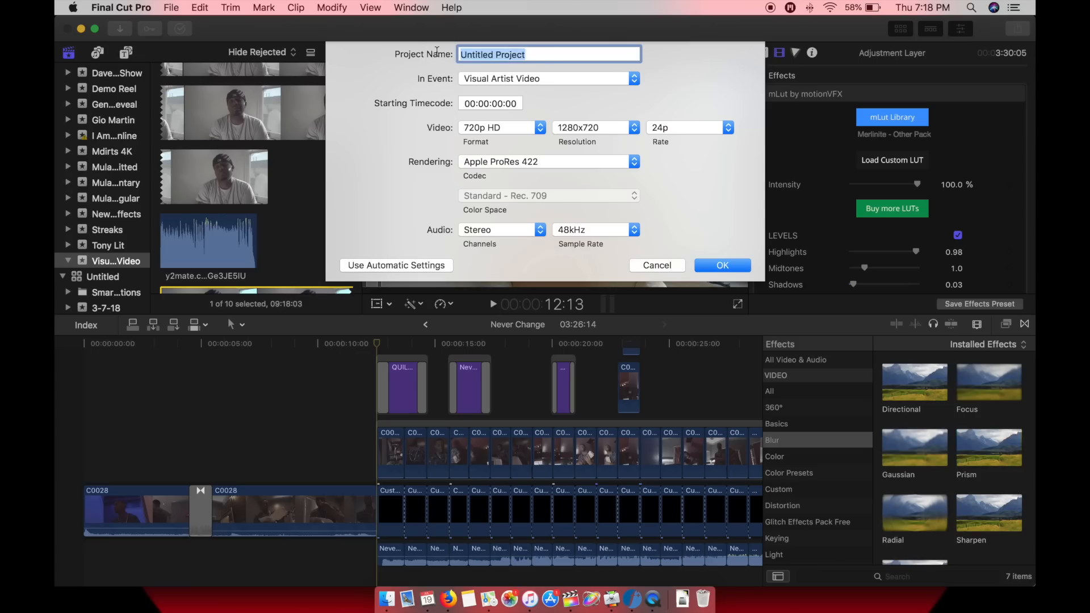
pyautogui.write('editing pr')
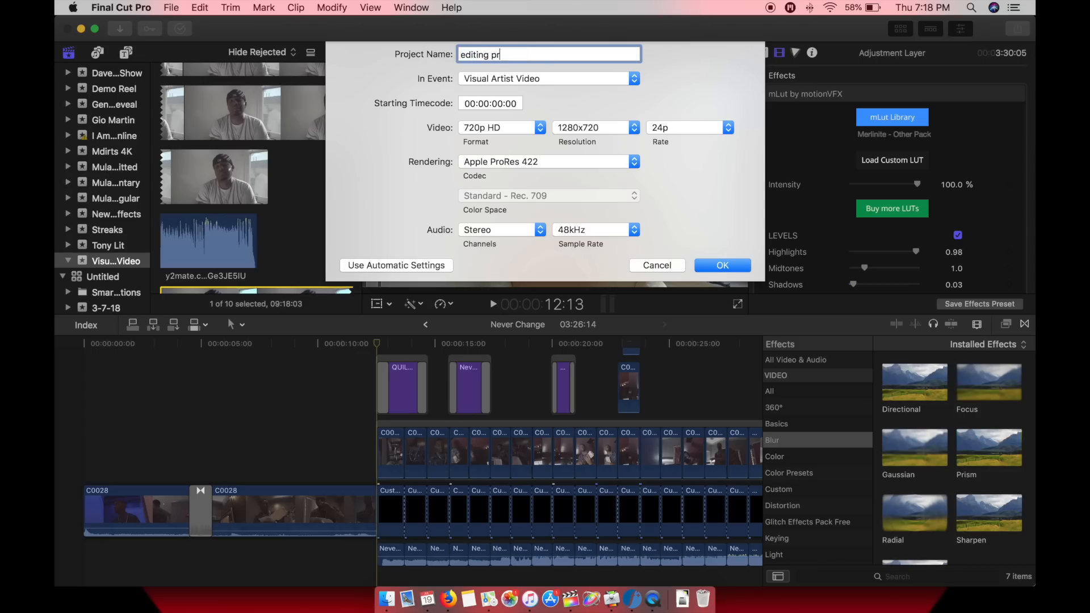
pyautogui.write('ocess')
# Create the project with 1080p HD video at 1920x1080, a 24p rate and Apple ProRes 422 rendering
pyautogui.click(481, 163)
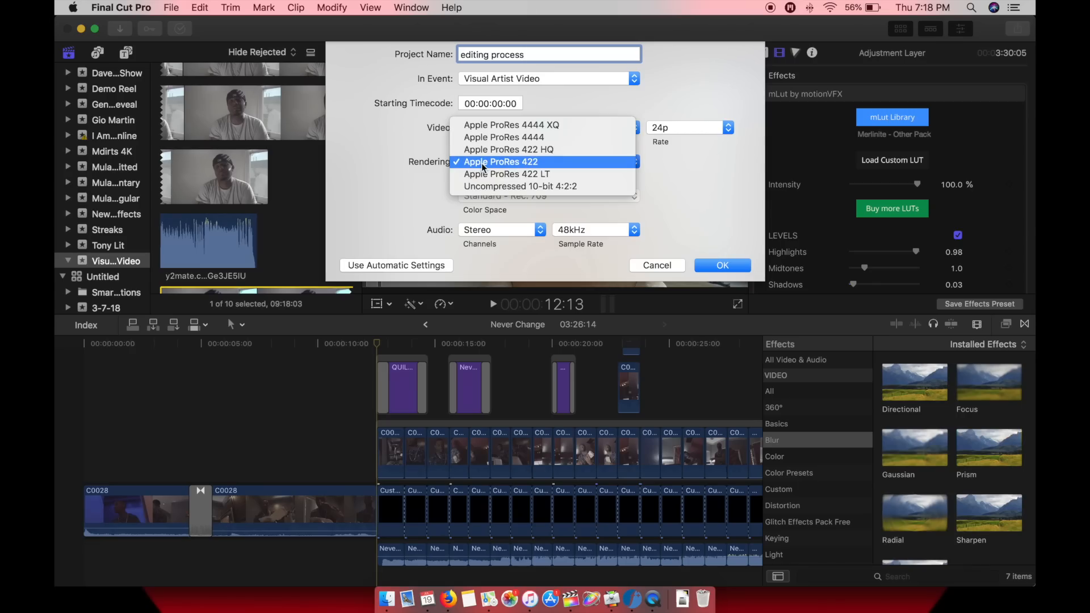
pyautogui.click(481, 163)
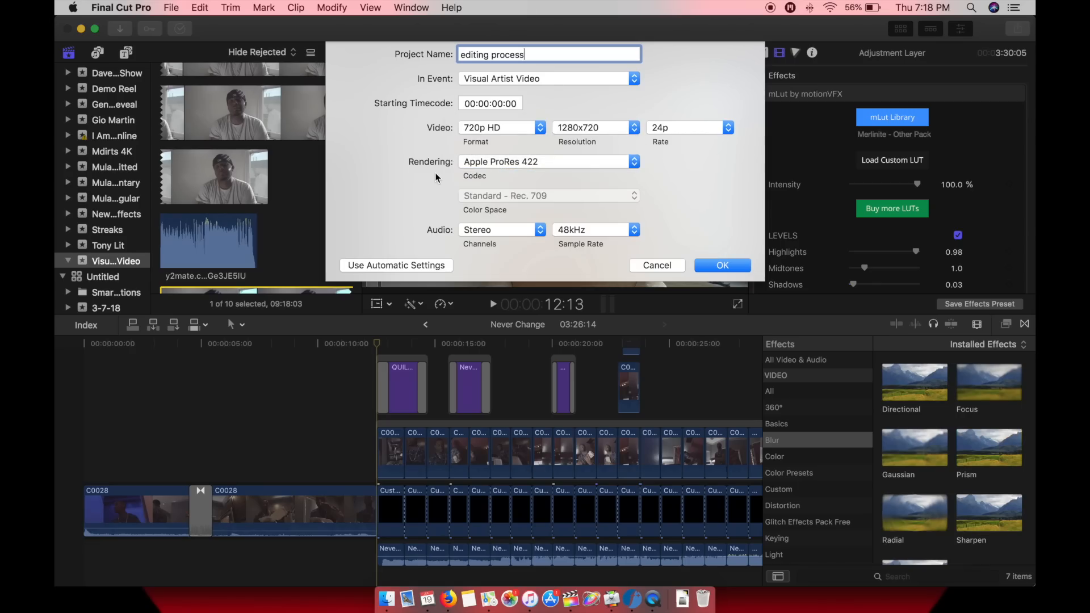
pyautogui.click(512, 130)
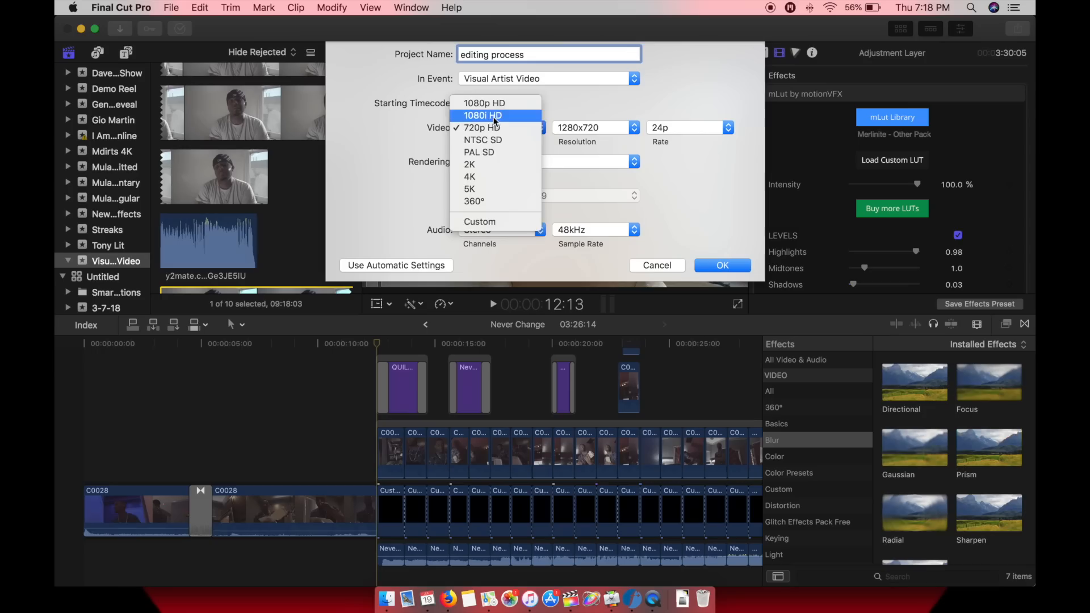
pyautogui.click(519, 115)
pyautogui.click(605, 127)
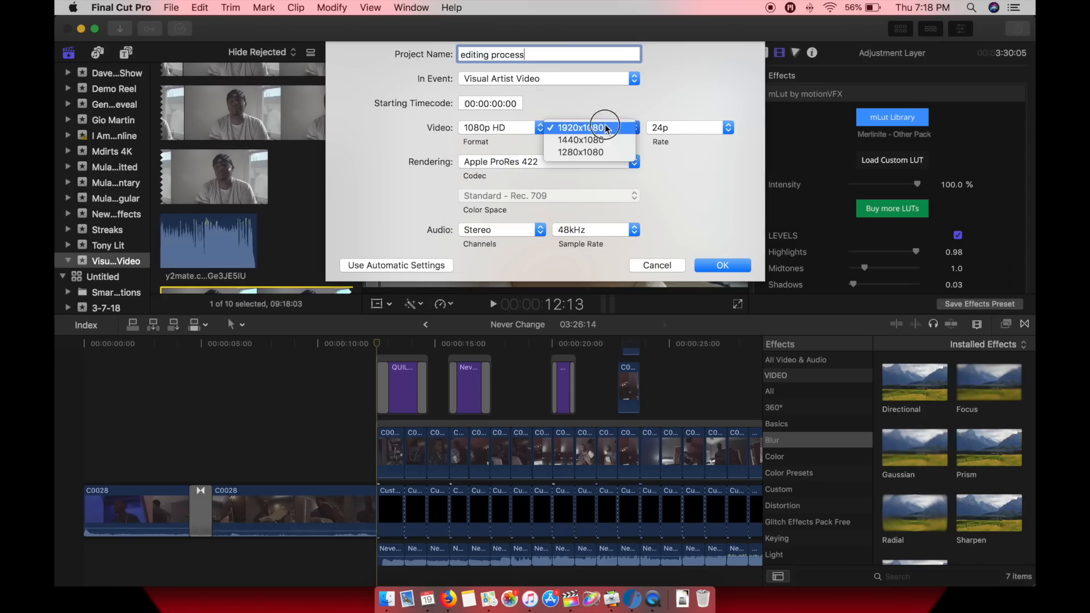
pyautogui.click(604, 128)
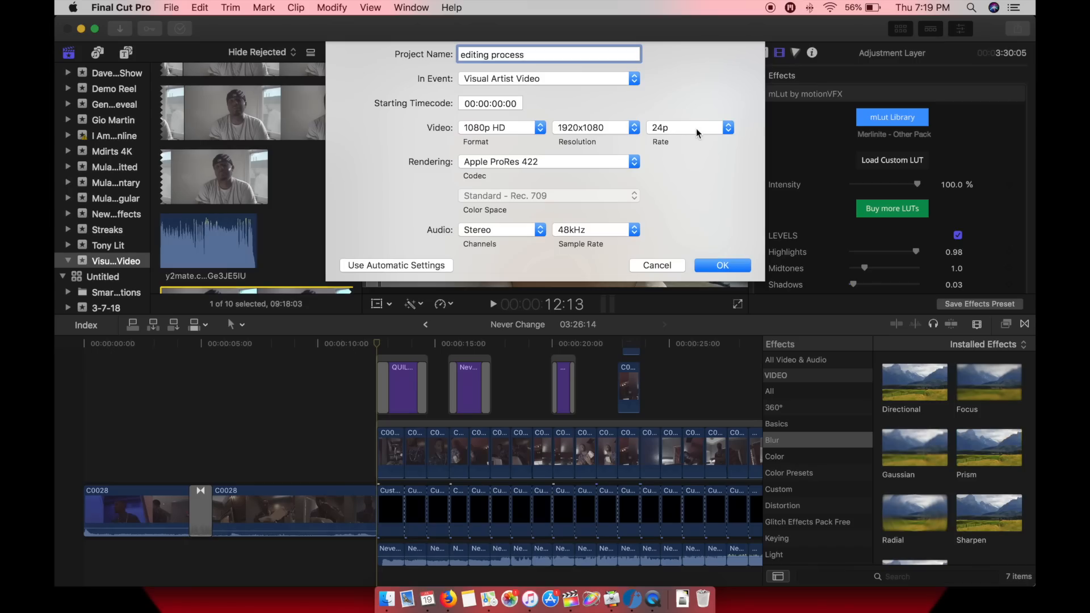
pyautogui.click(696, 128)
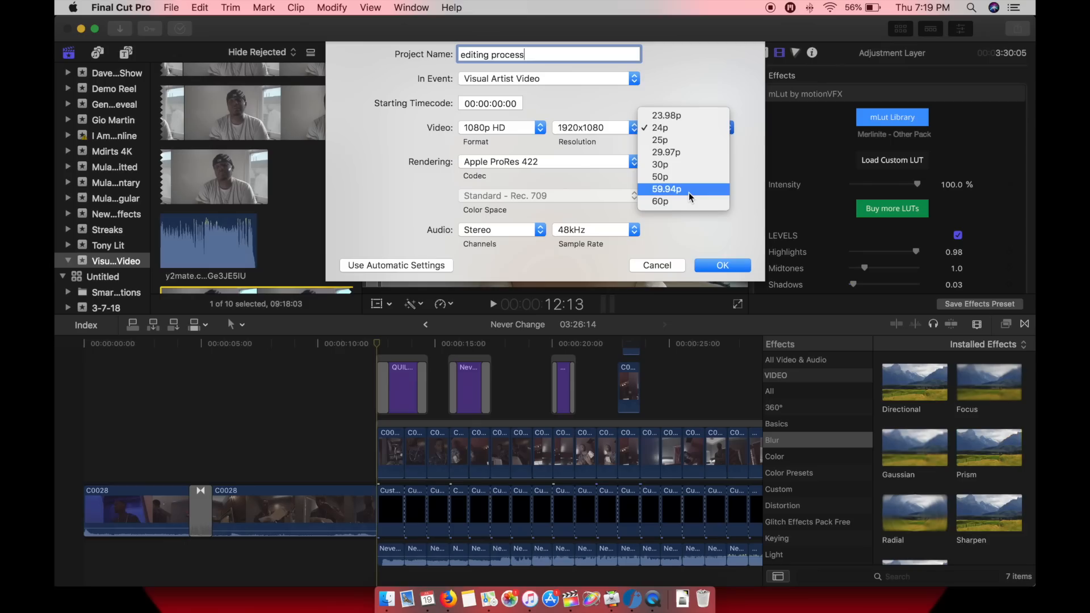
pyautogui.click(677, 127)
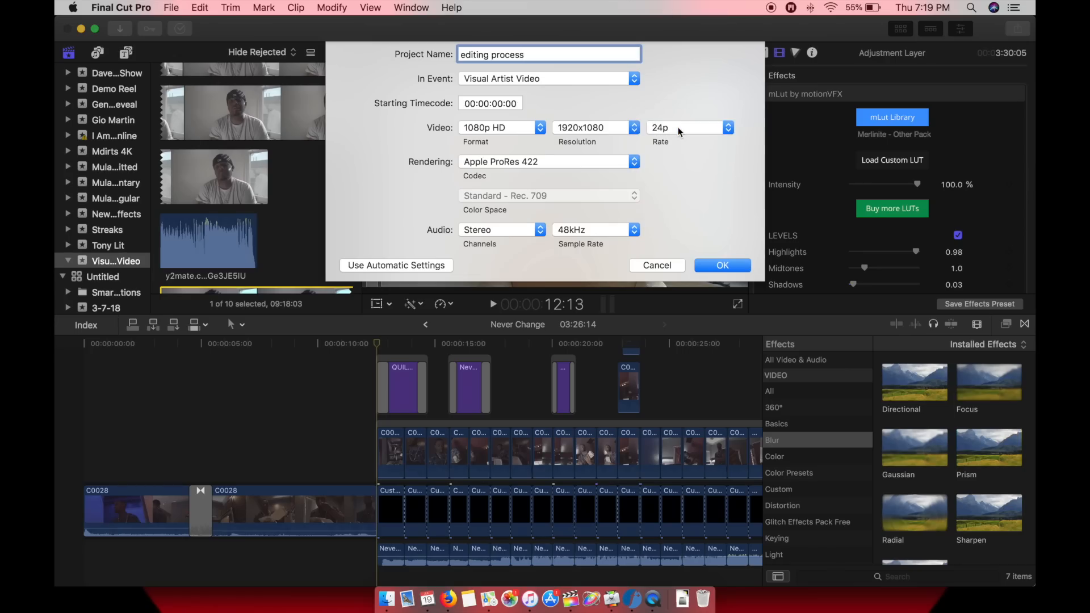
pyautogui.click(717, 266)
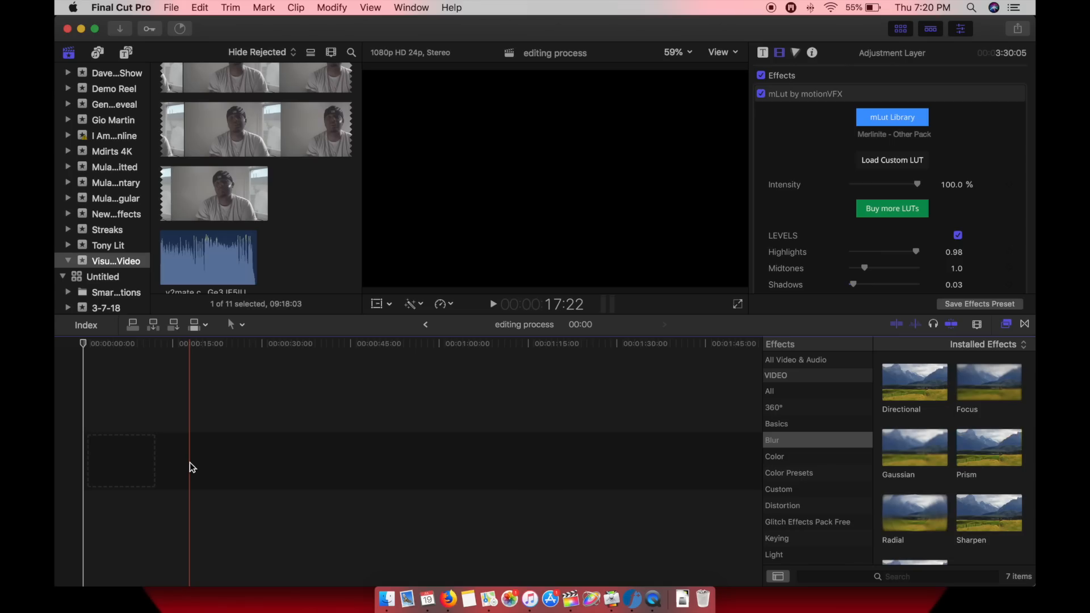
# Place the Custom solid generator at the start of the empty timeline and extend it to about 2 minutes 40 seconds
pyautogui.click(126, 53)
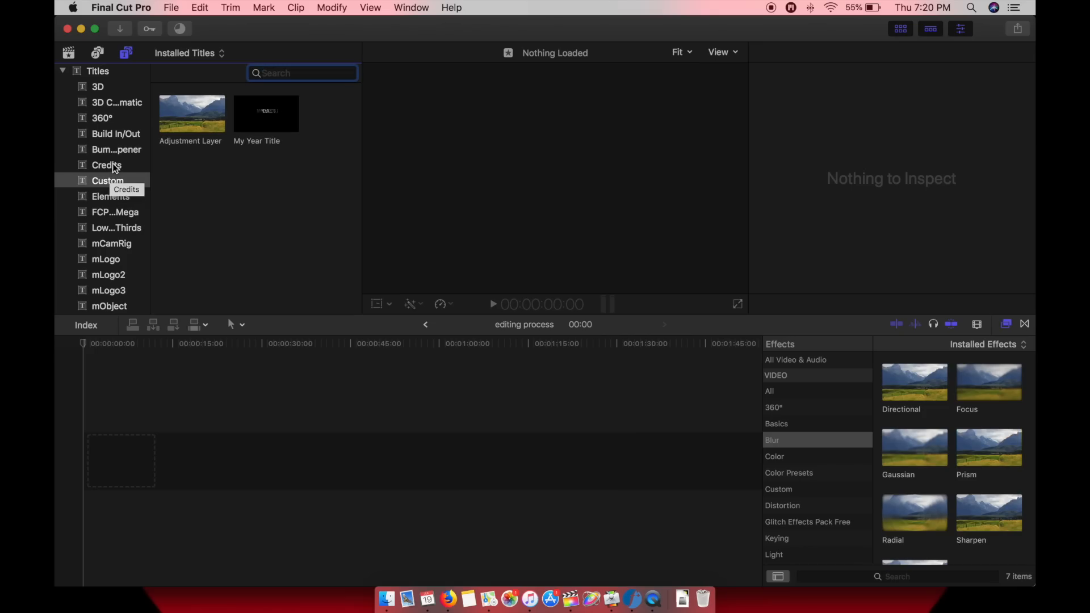
pyautogui.scroll(-10, 113, 162)
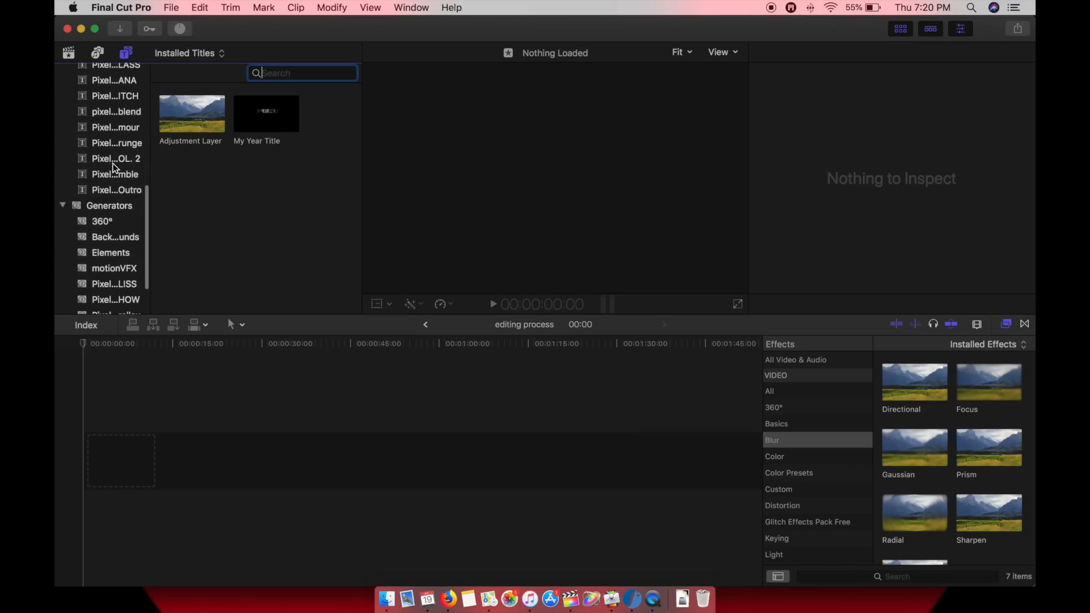
pyautogui.scroll(-3, 112, 163)
pyautogui.click(108, 290)
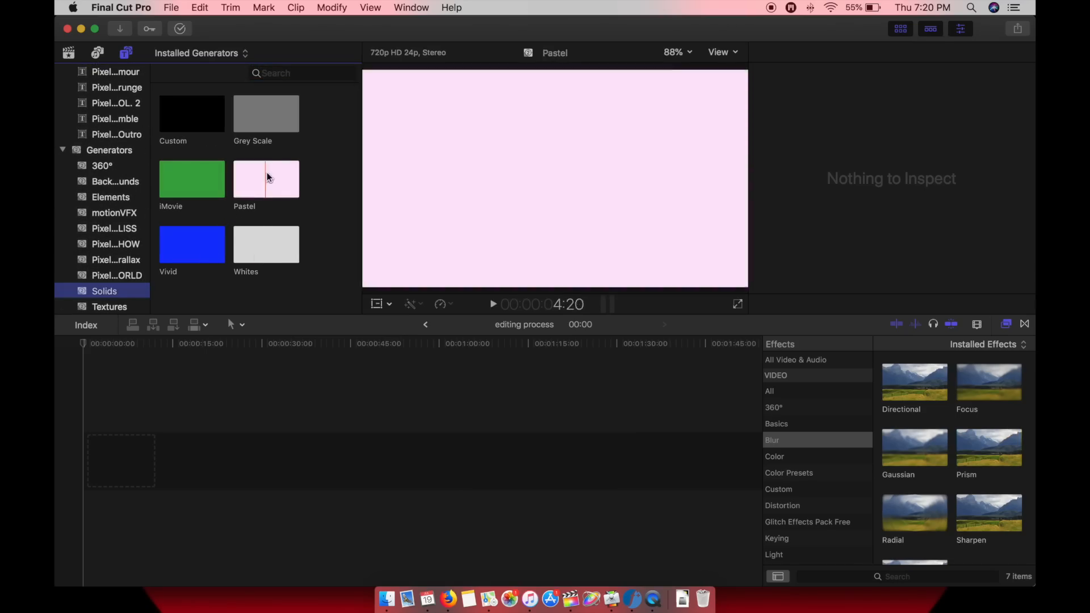
pyautogui.click(193, 115)
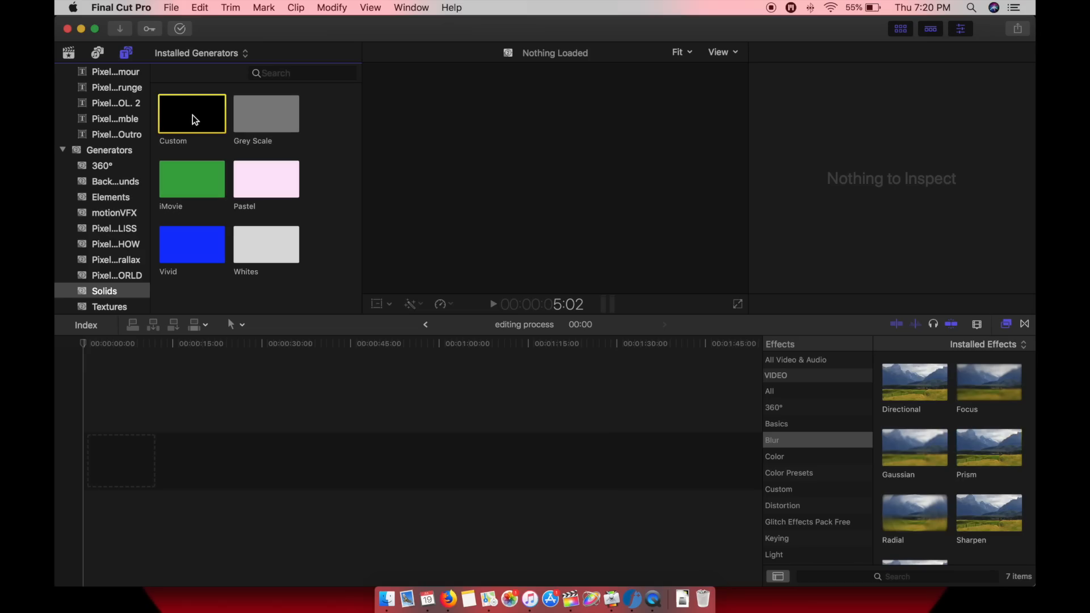
pyautogui.moveTo(192, 115); pyautogui.dragTo(104, 465)
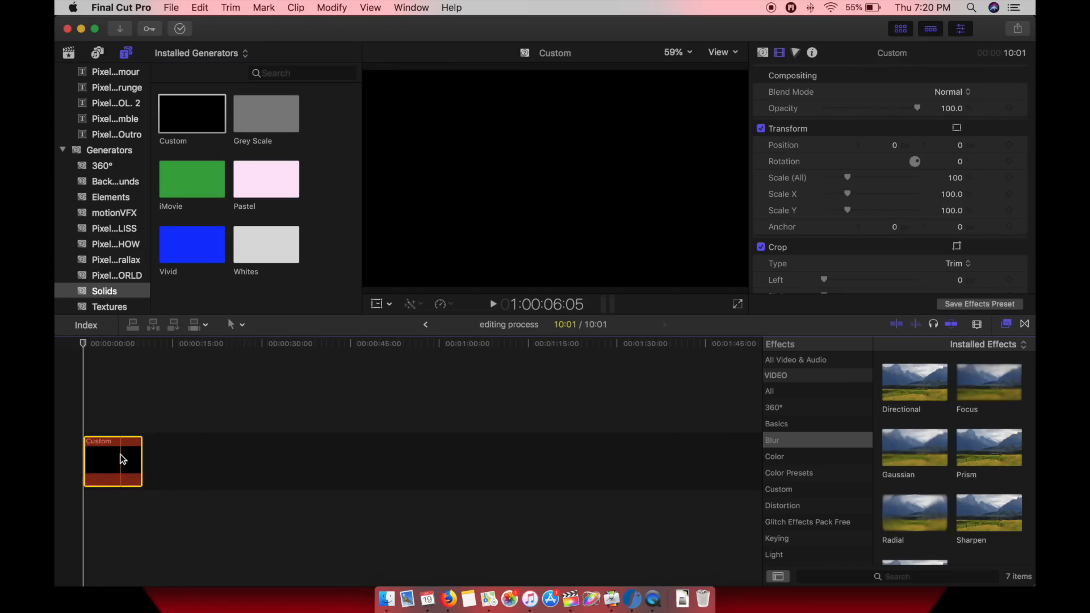
pyautogui.moveTo(141, 460); pyautogui.dragTo(748, 454)
pyautogui.hscroll(-10, 426, 390)
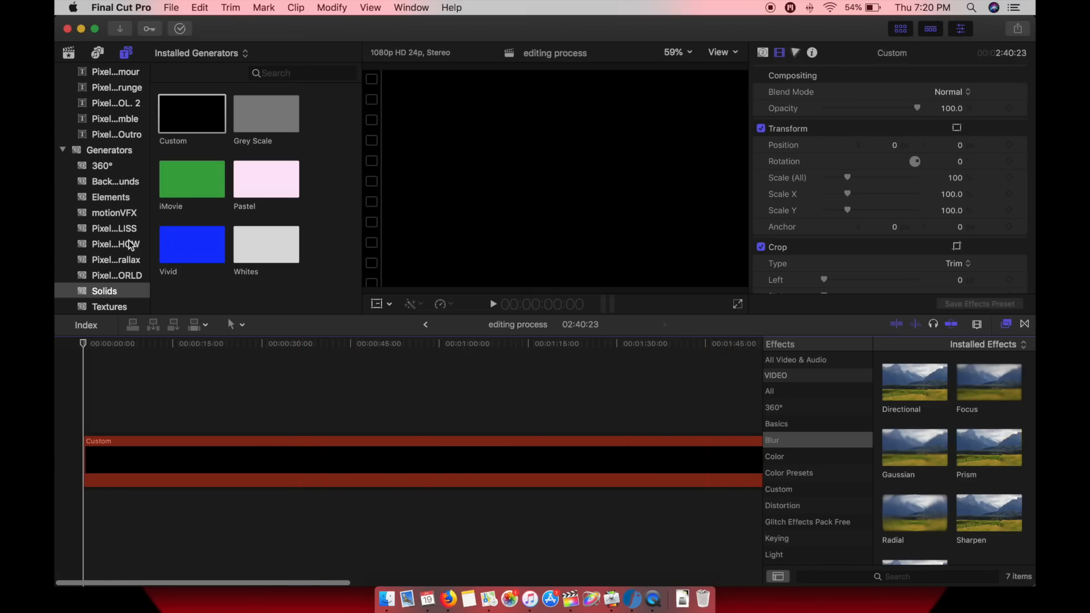
# Attach the Never Change song from the ATL event beneath the solid at the timeline start, accepting the copy between libraries
pyautogui.click(81, 93)
pyautogui.click(69, 53)
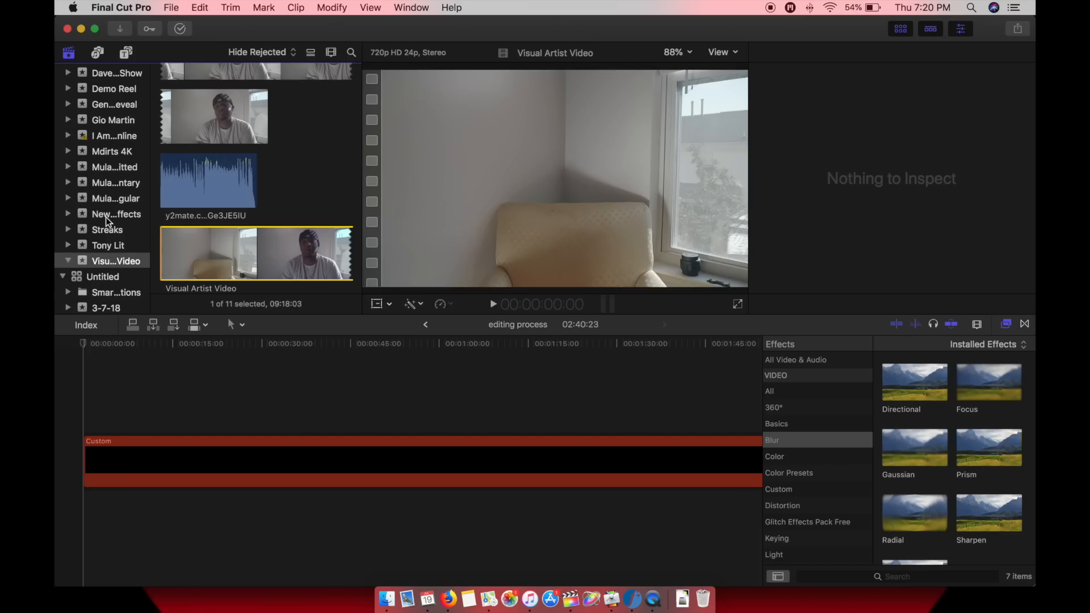
pyautogui.scroll(1, 106, 217)
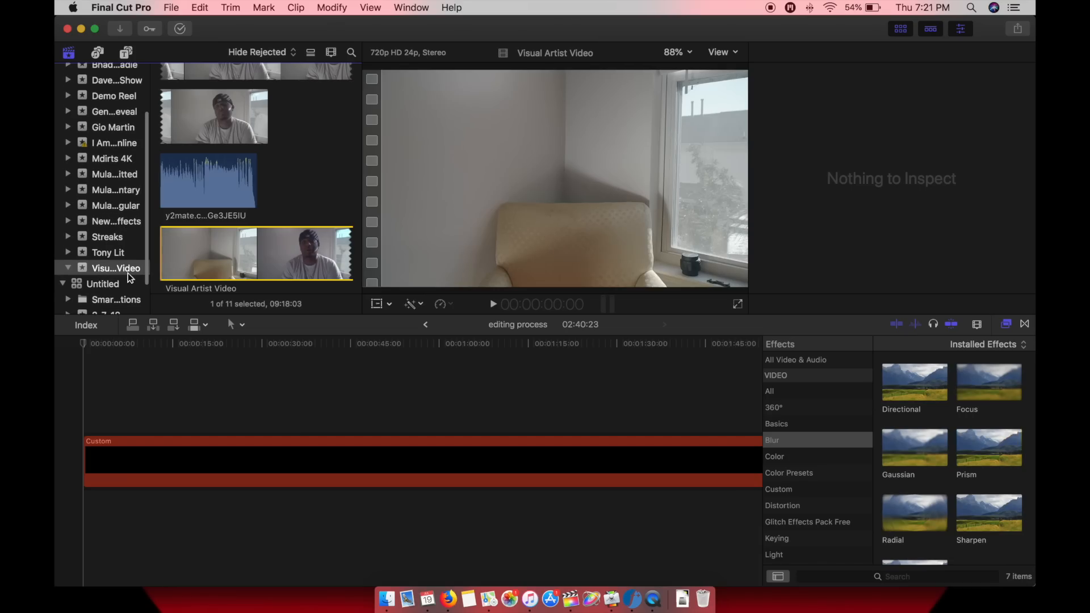
pyautogui.scroll(-3, 128, 273)
pyautogui.click(102, 290)
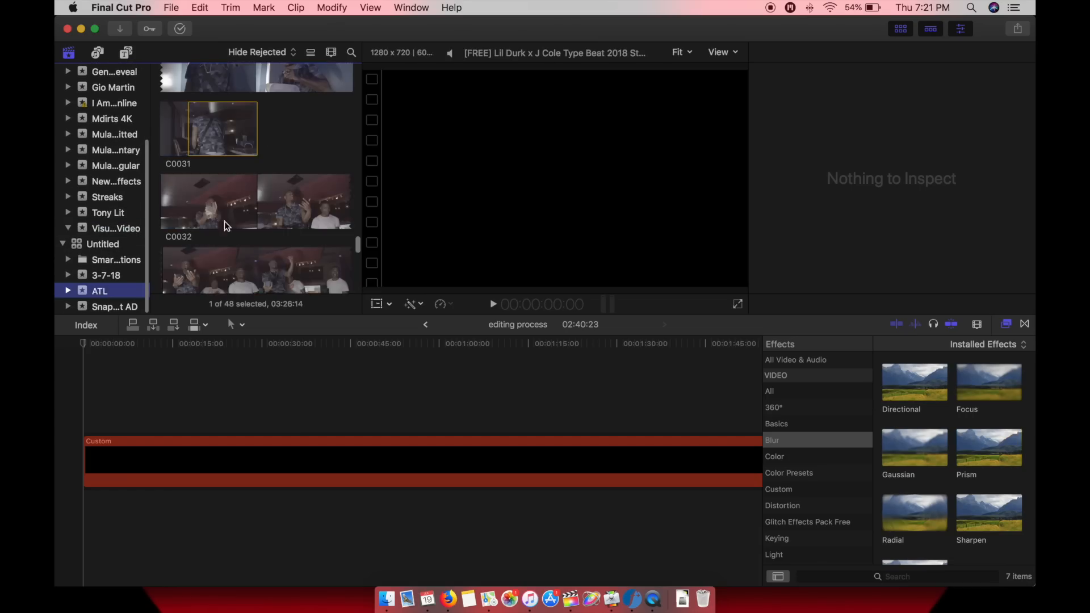
pyautogui.scroll(10, 265, 198)
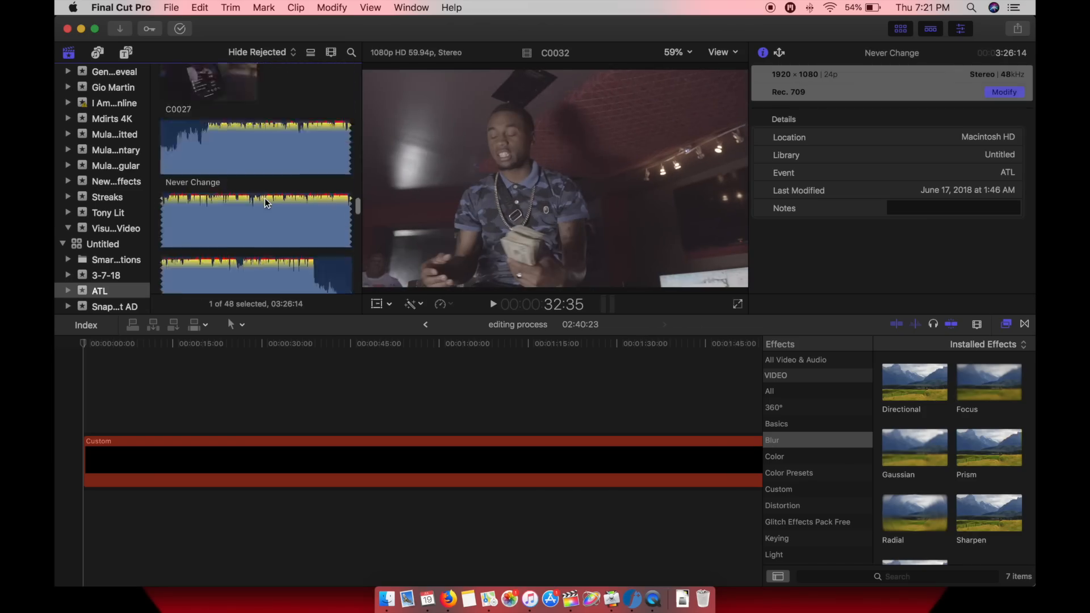
pyautogui.scroll(10, 265, 199)
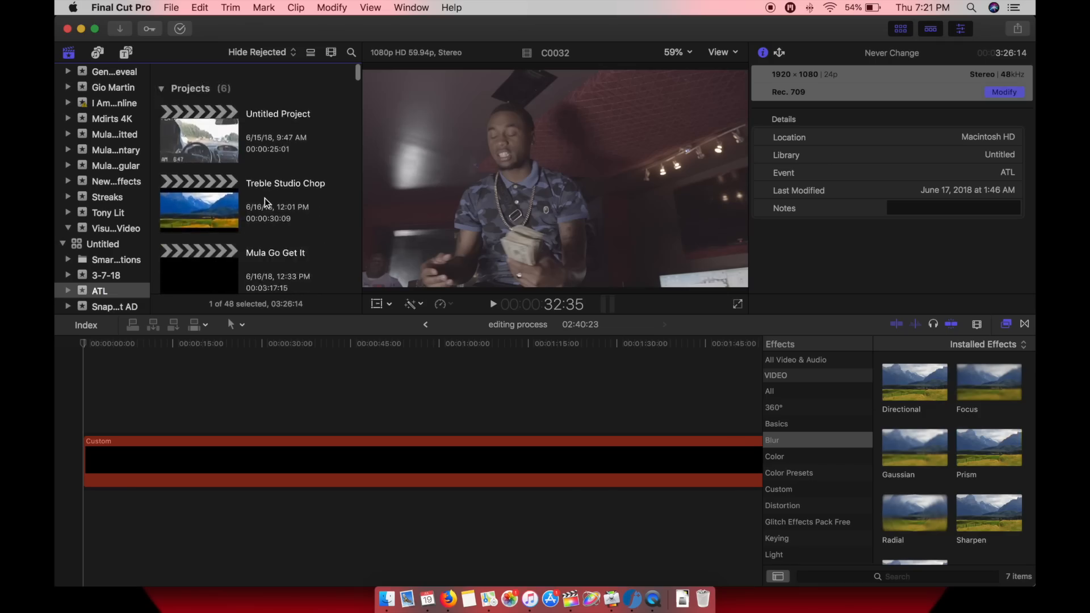
pyautogui.scroll(-8, 265, 198)
pyautogui.scroll(3, 265, 198)
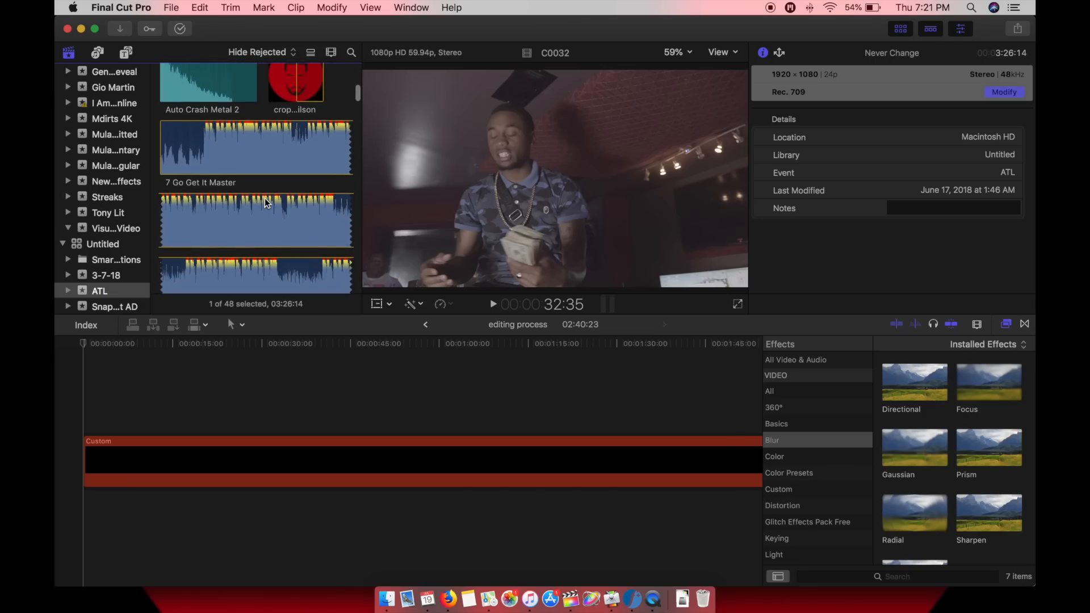
pyautogui.scroll(-5, 265, 199)
pyautogui.moveTo(196, 169); pyautogui.dragTo(88, 509)
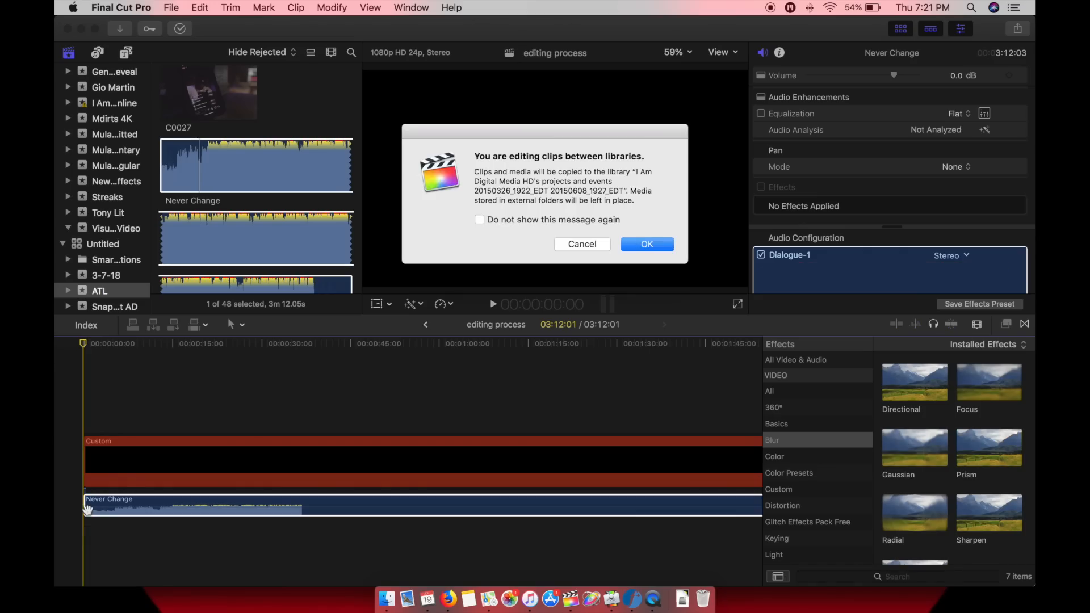
pyautogui.click(659, 246)
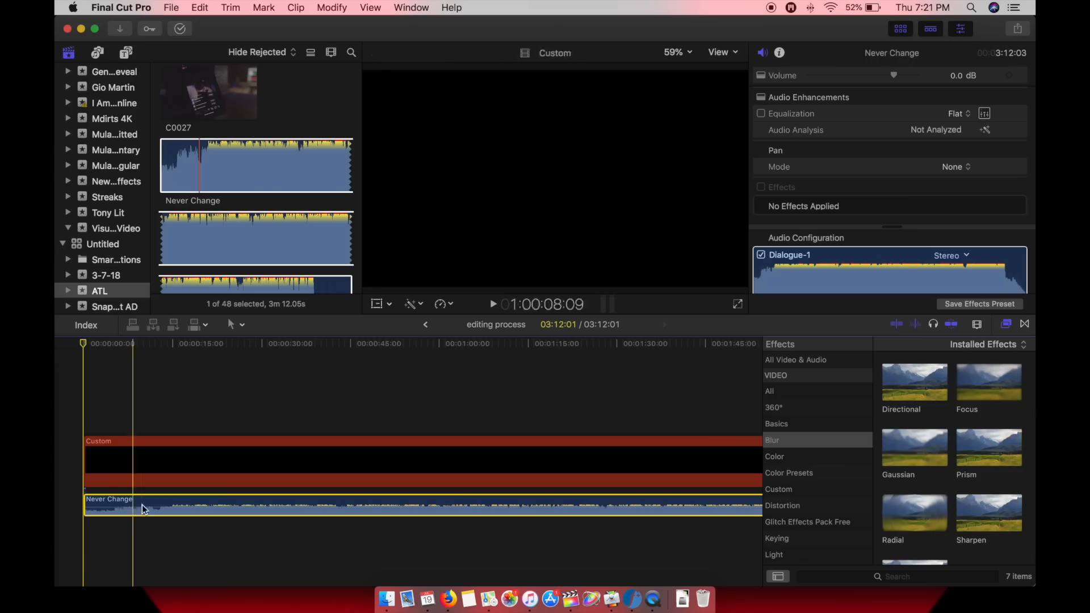
# Play the song from the timeline start and blade the Custom solid on the beat repeatedly, stopping playback at about 37 seconds
pyautogui.click(146, 478)
pyautogui.click(82, 344)
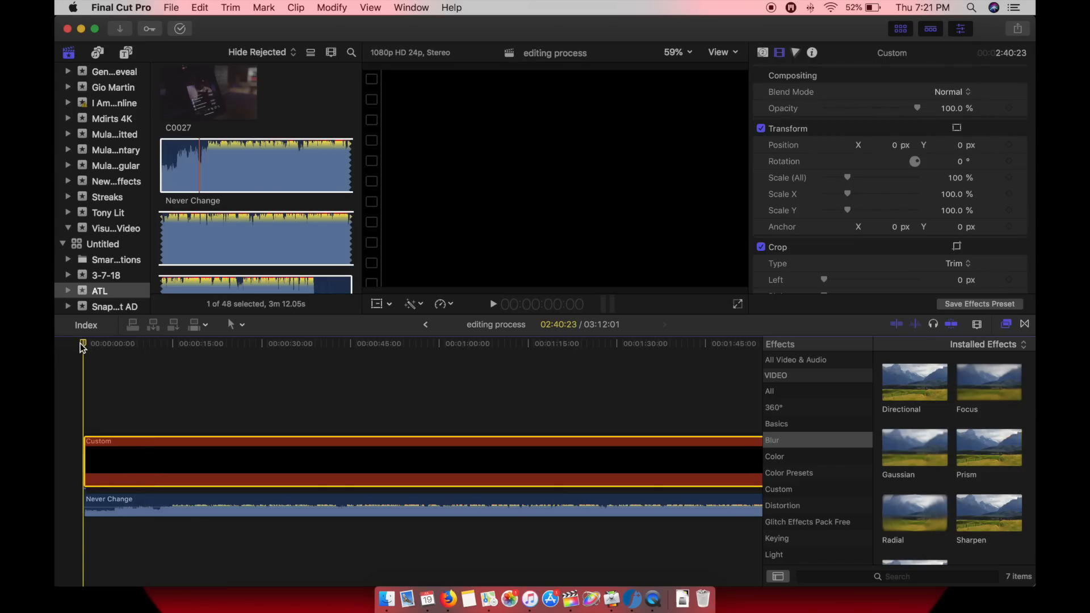
pyautogui.press('space')
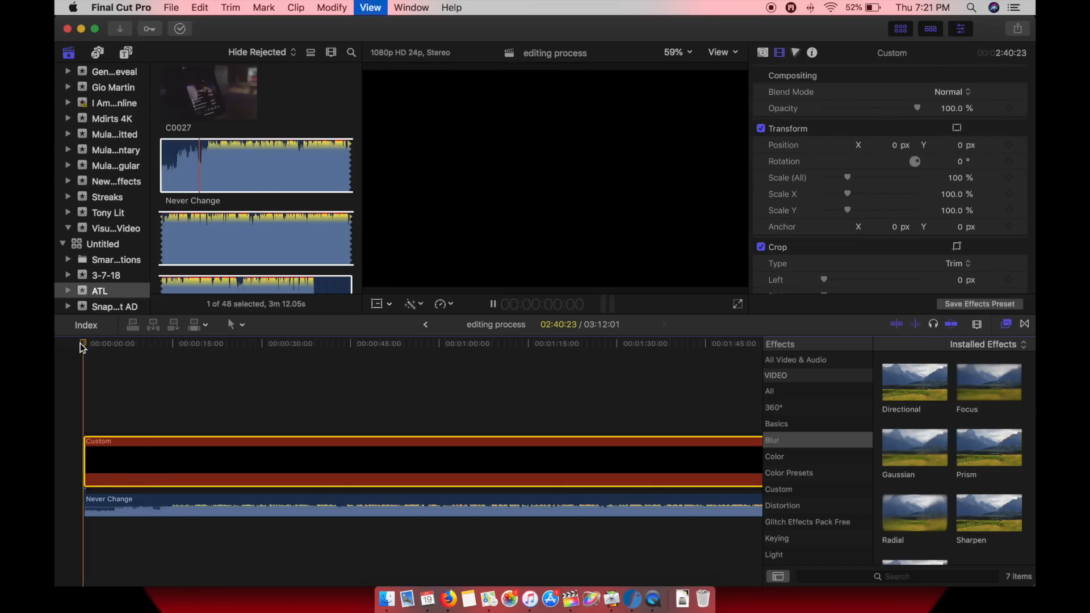
pyautogui.press('super+b')
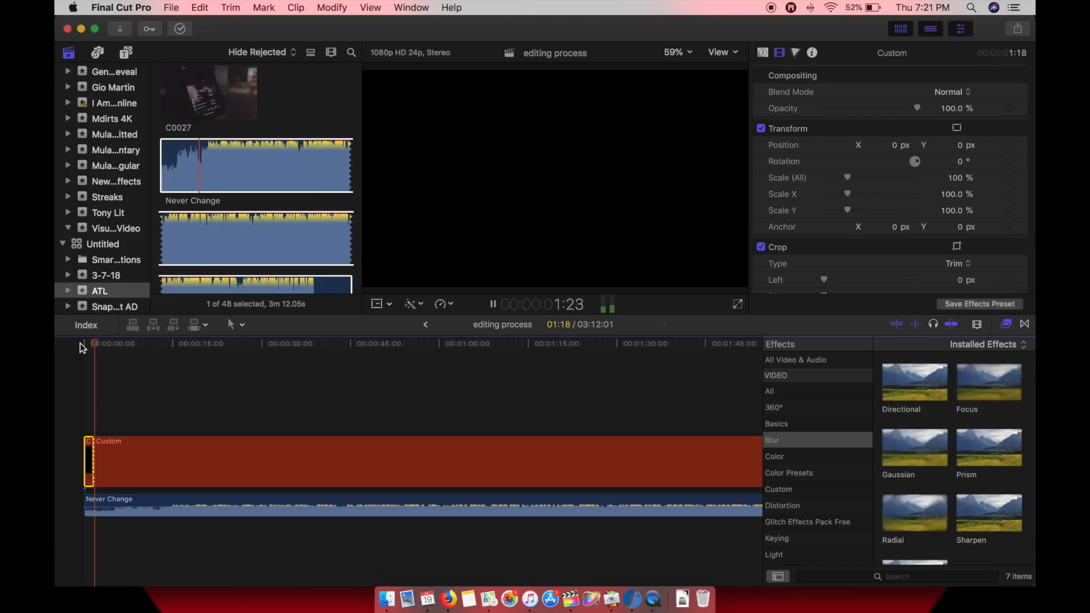
pyautogui.press('super+b')
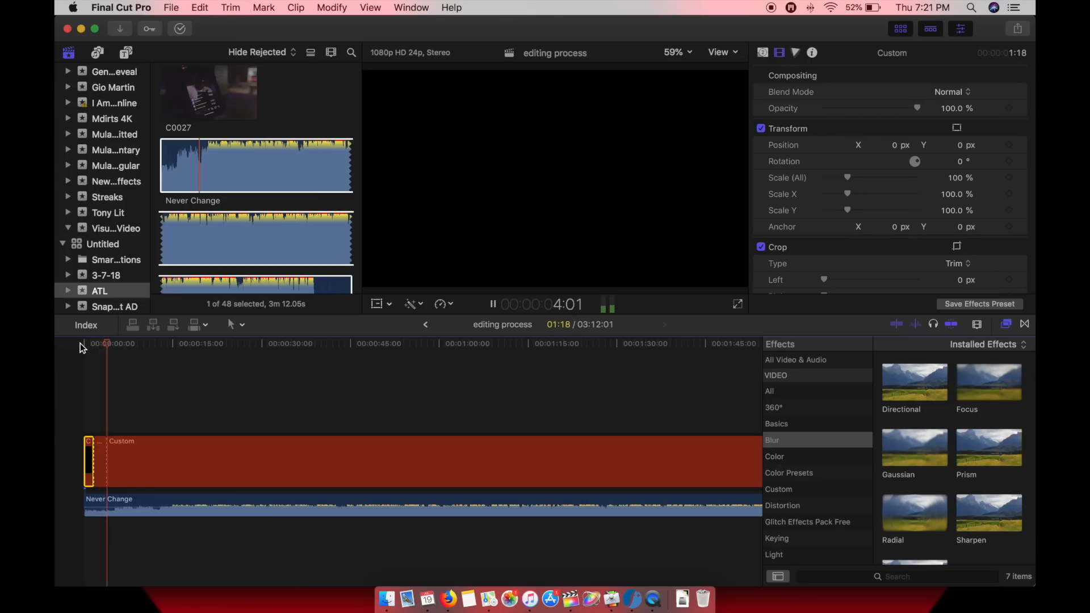
pyautogui.press('super+b')
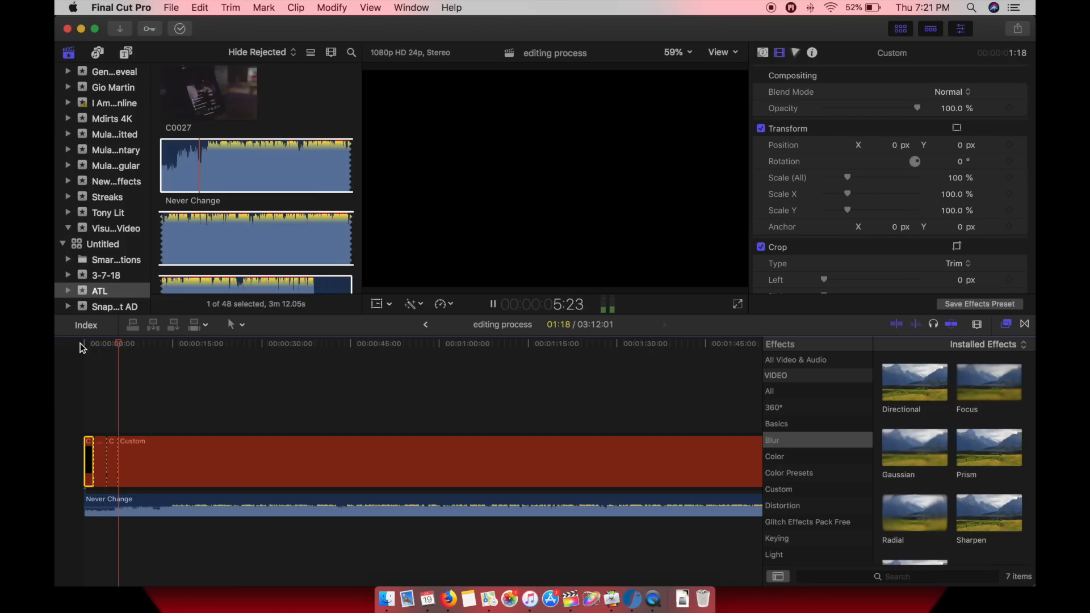
pyautogui.press('super+b')
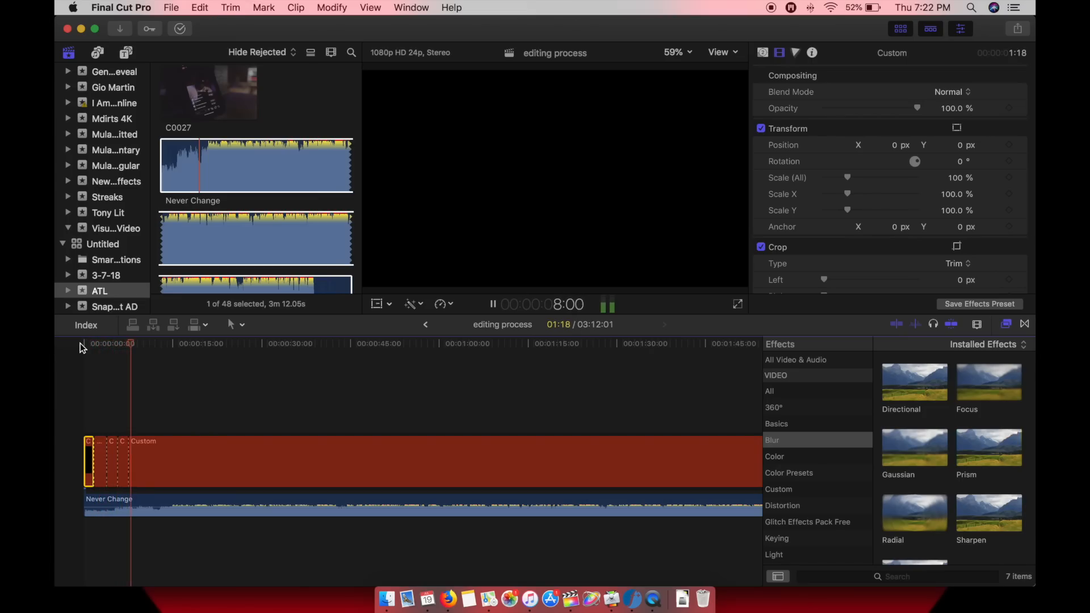
pyautogui.press('super+b')
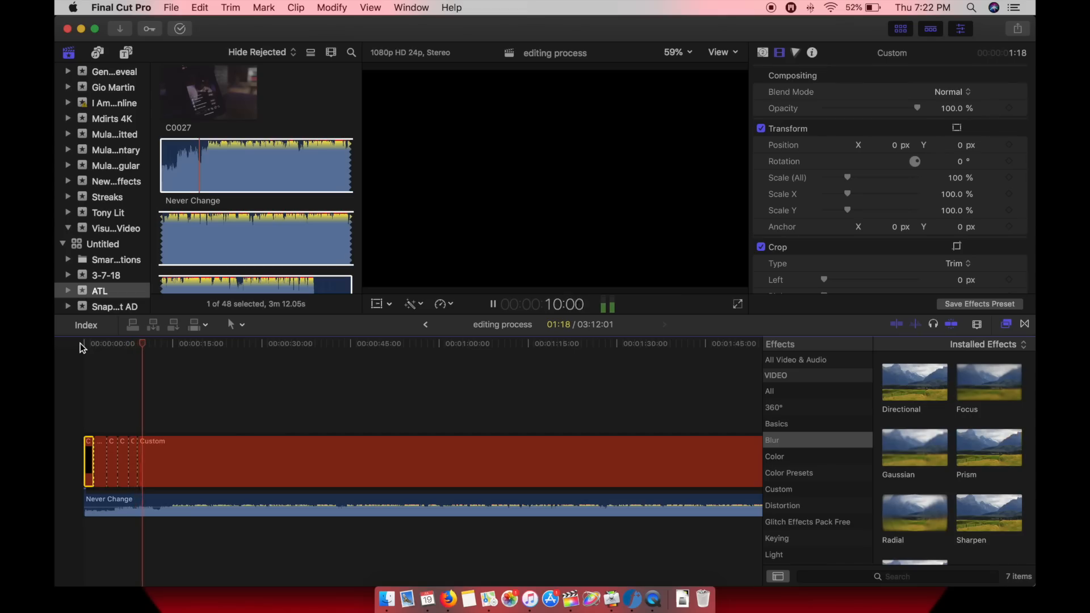
pyautogui.press('super+b')
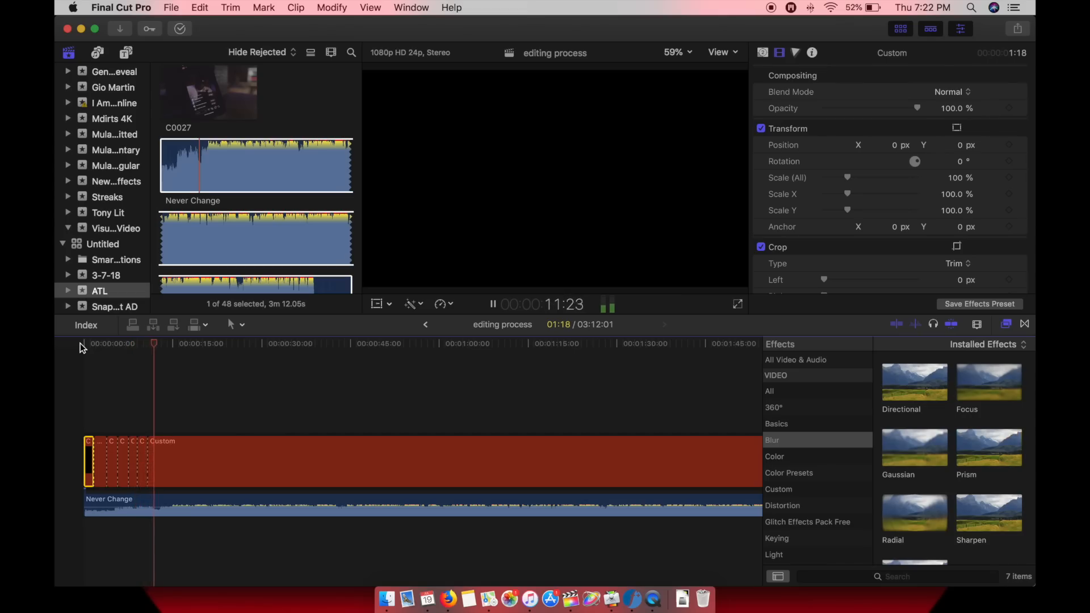
pyautogui.press('super+b')
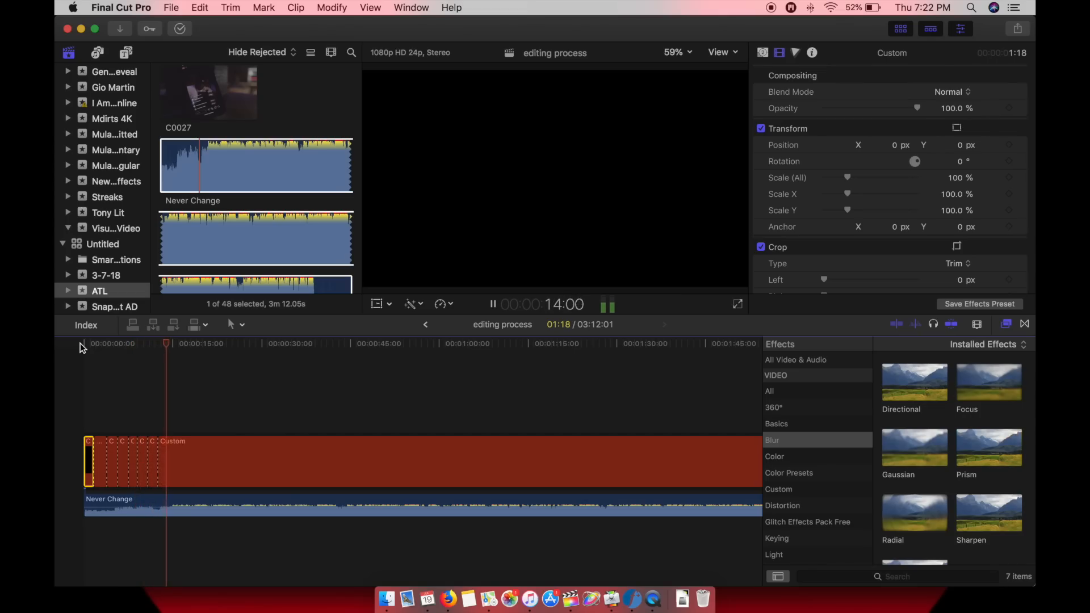
pyautogui.press('super+b')
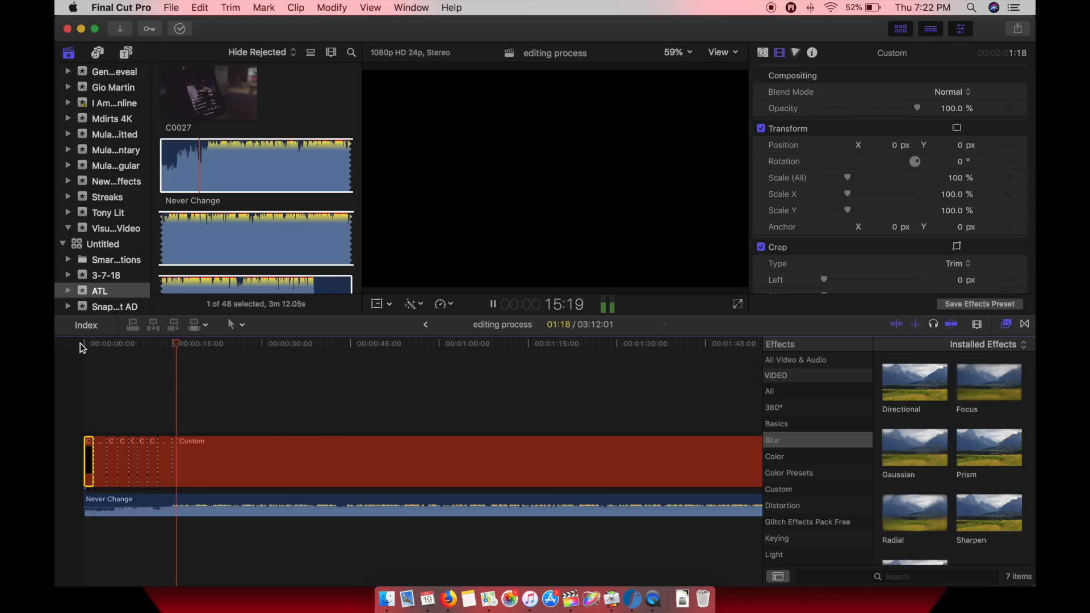
pyautogui.press('super+b')
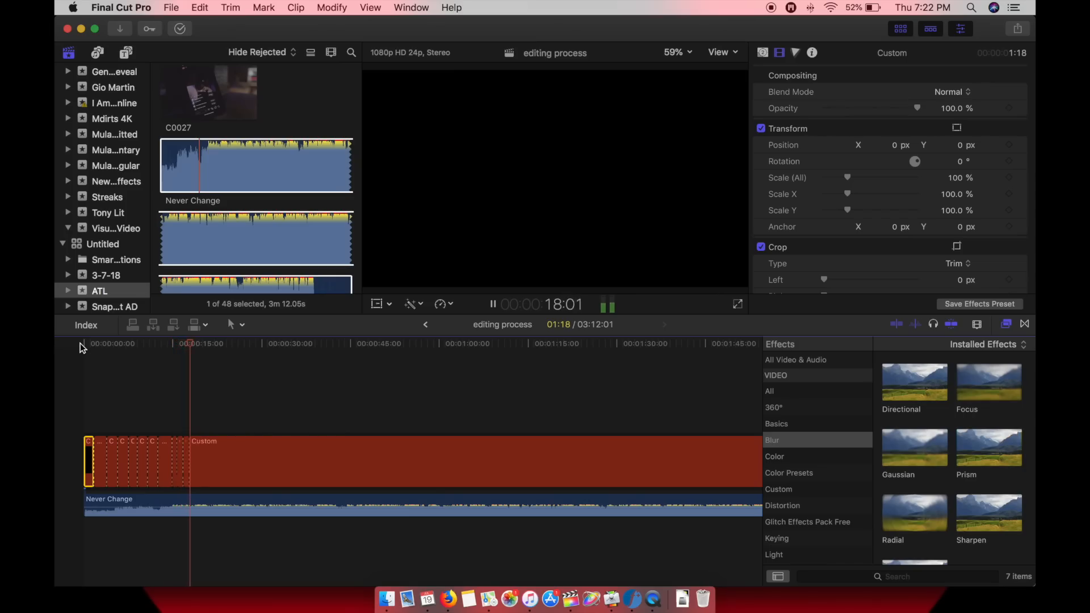
pyautogui.press('super+b')
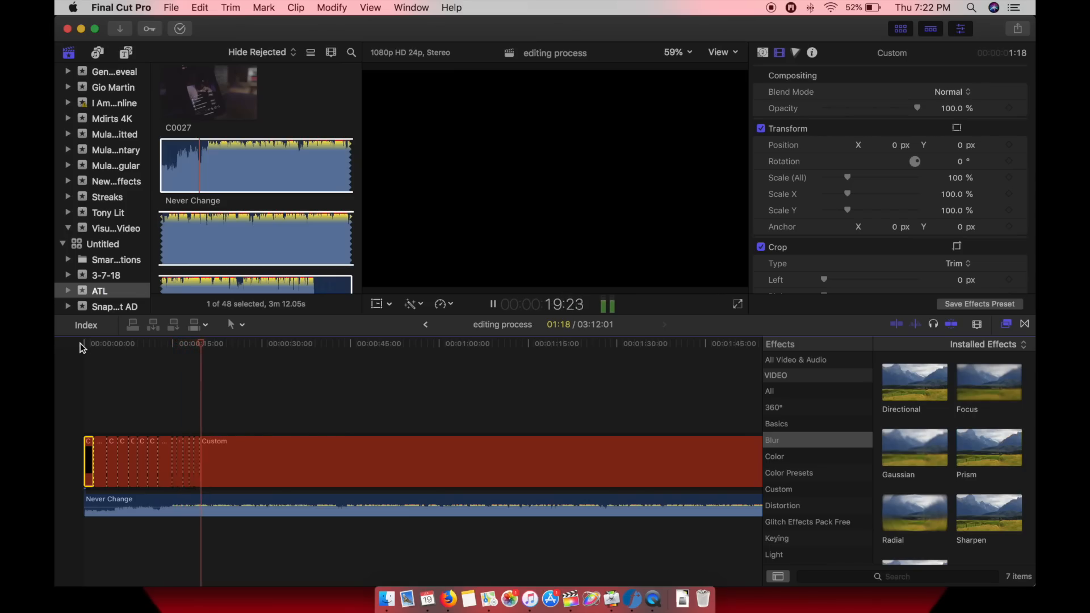
pyautogui.press('super+b')
pyautogui.press('super+b')
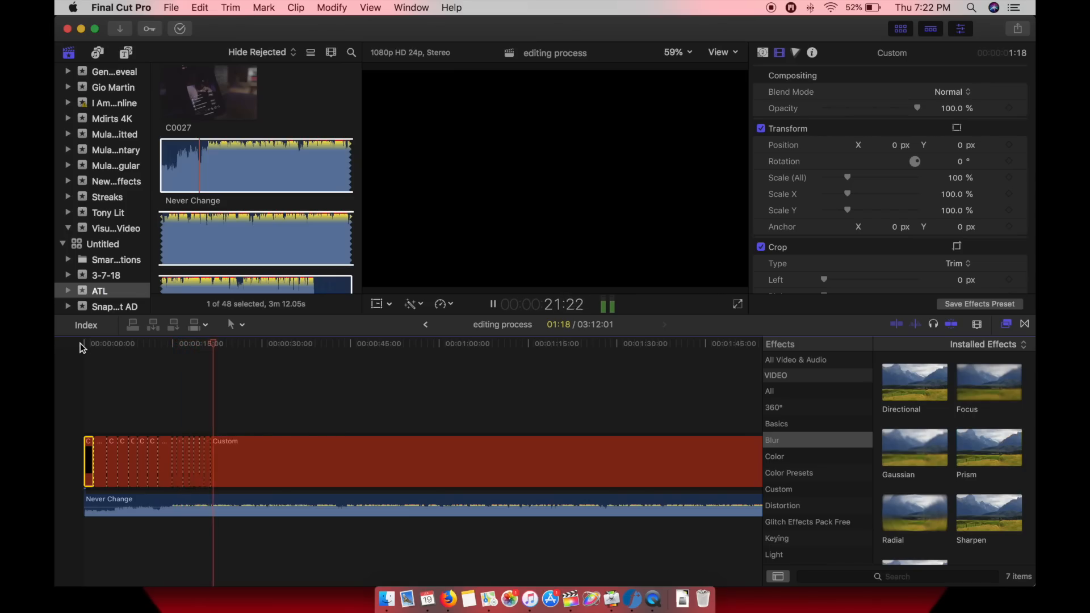
pyautogui.press('super+b')
pyautogui.press('super+b')
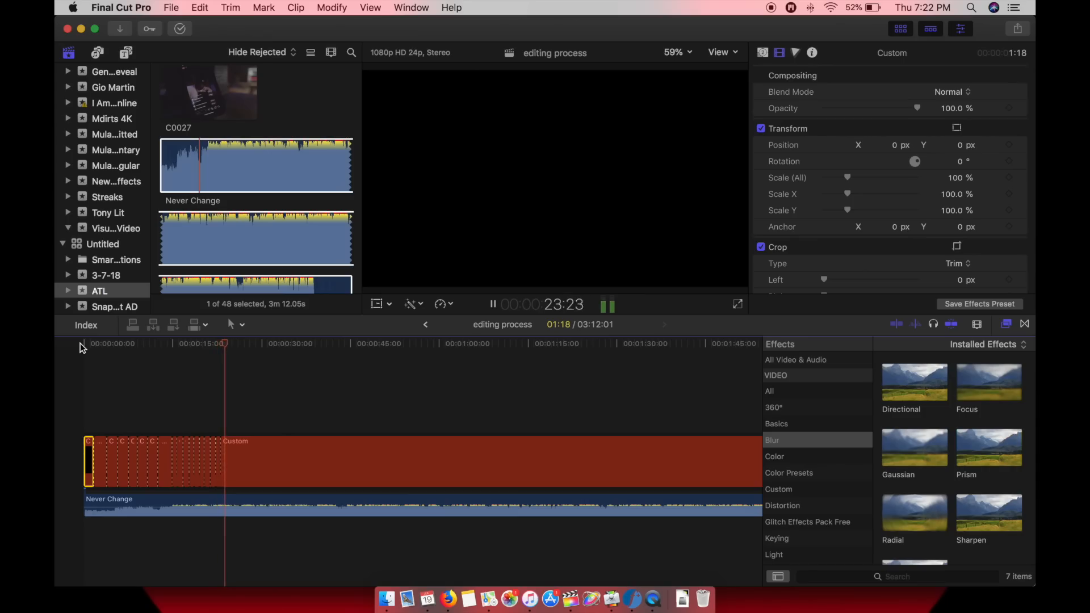
pyautogui.press('super+b')
pyautogui.press('super+b')
pyautogui.press('super+b')
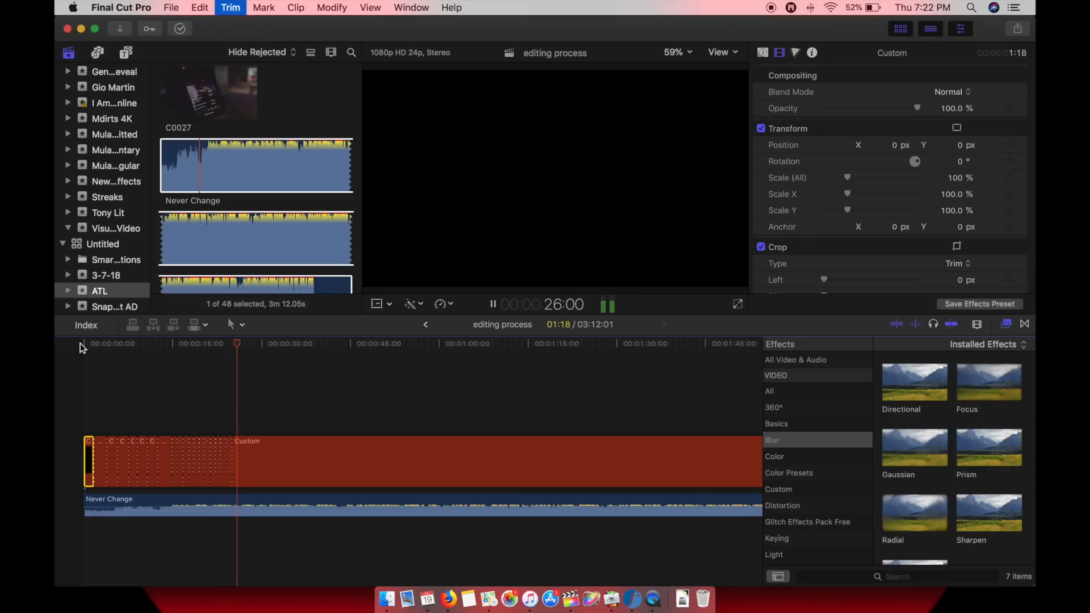
pyautogui.press('super+b')
pyautogui.press('super+b')
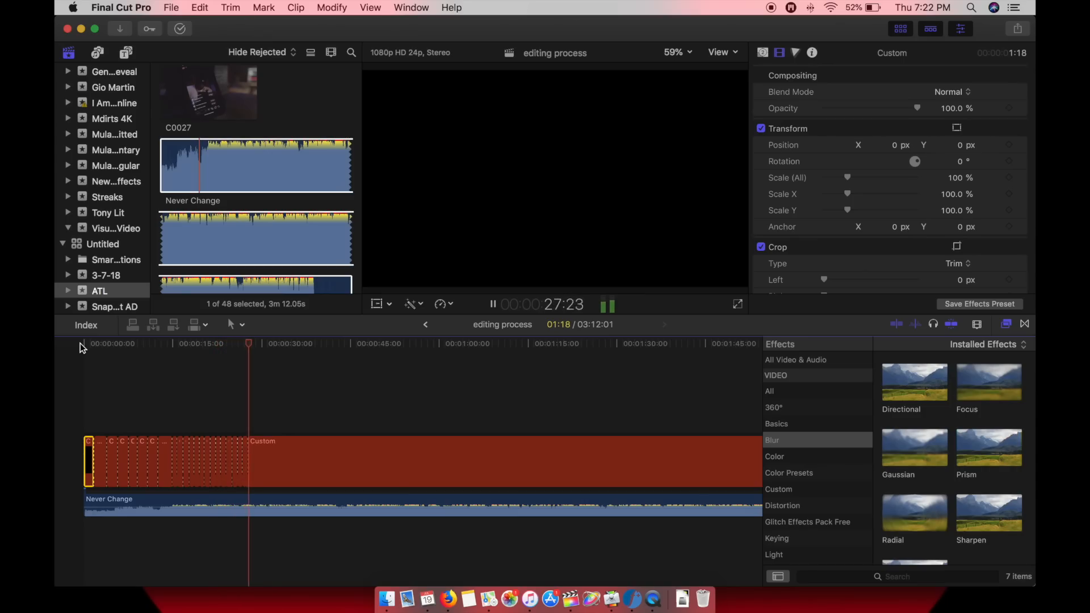
pyautogui.press('super+b')
pyautogui.press('super+b')
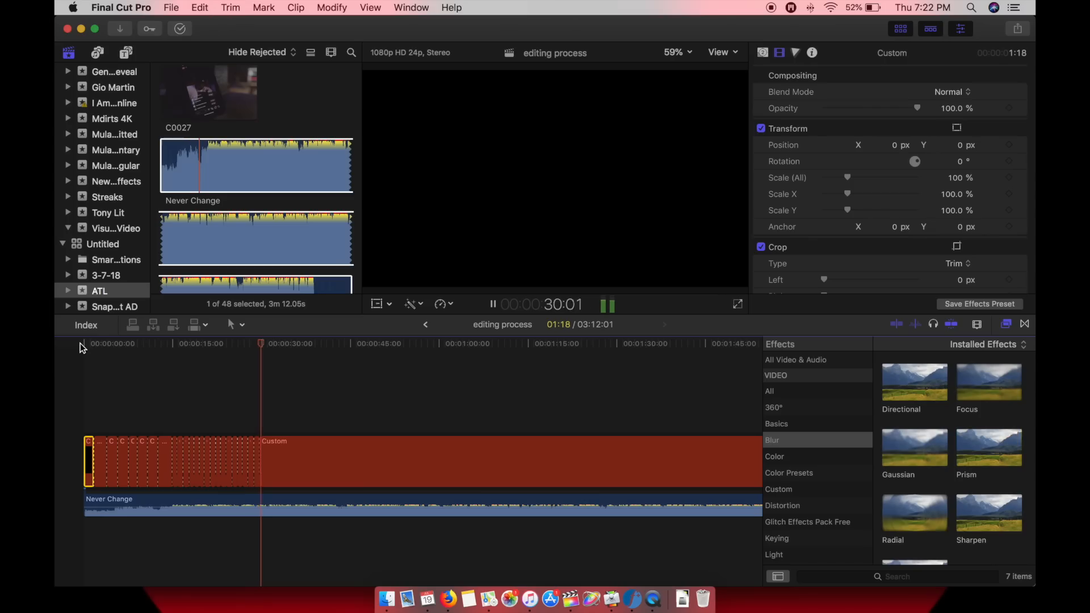
pyautogui.press('super+b')
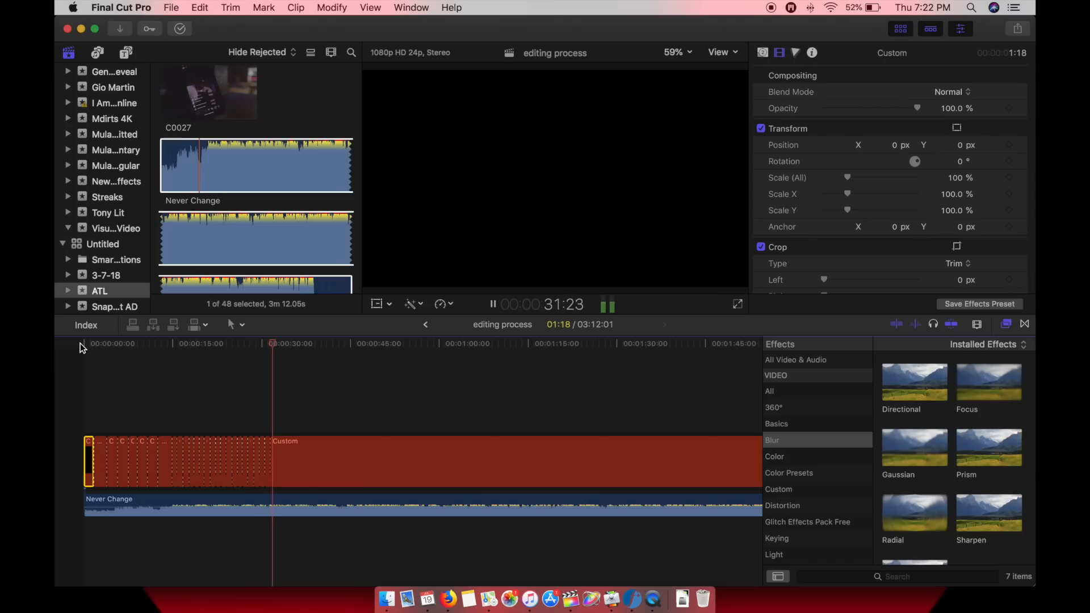
pyautogui.press('super+b')
pyautogui.press('super+b')
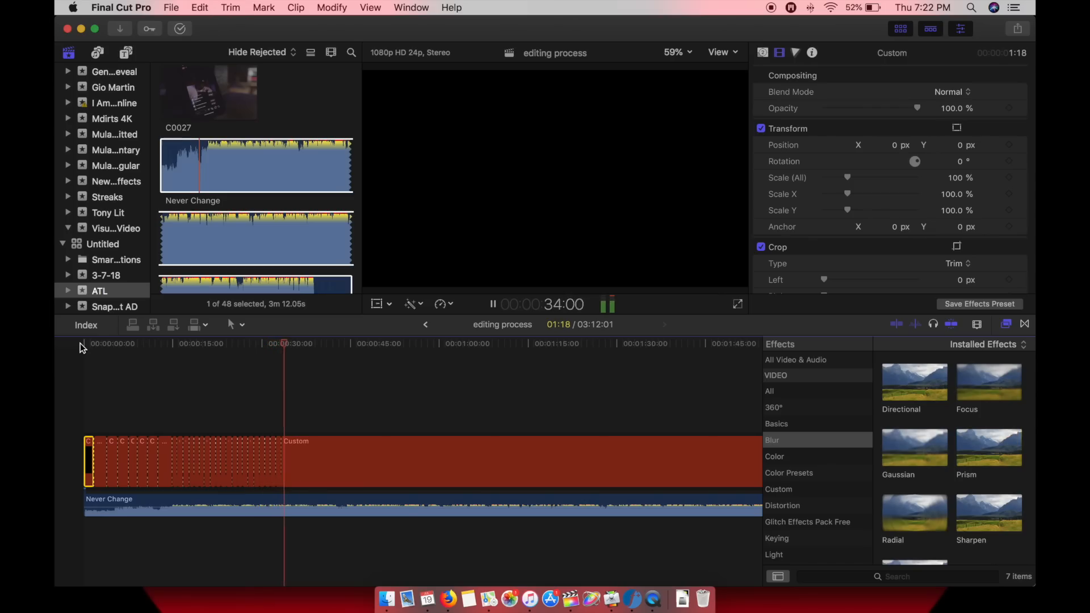
pyautogui.press('super+b')
pyautogui.press('super+b')
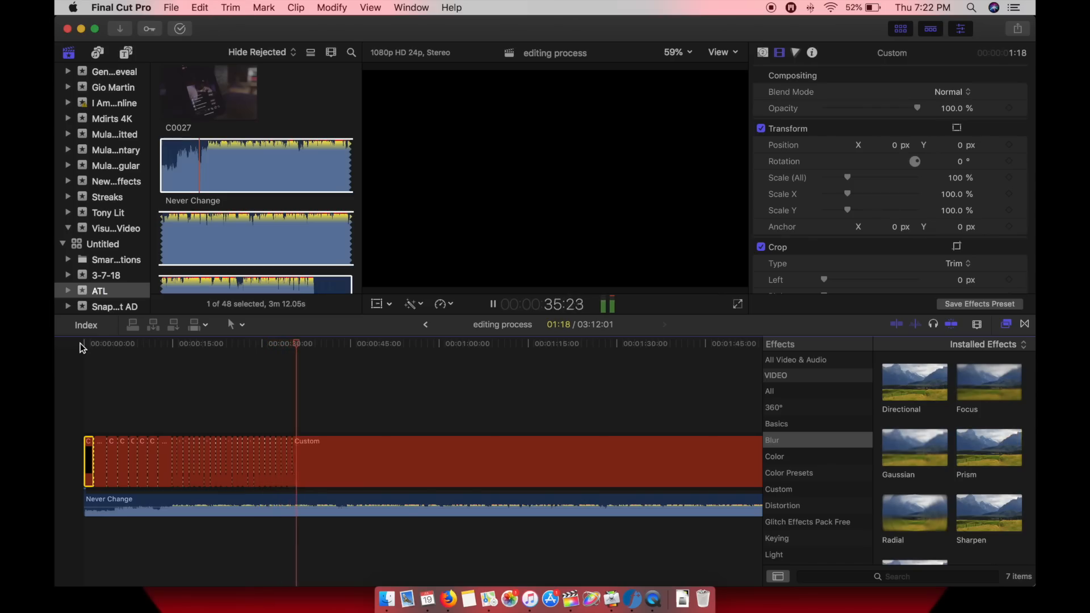
pyautogui.press('super+b')
pyautogui.press('super+b')
pyautogui.press('space')
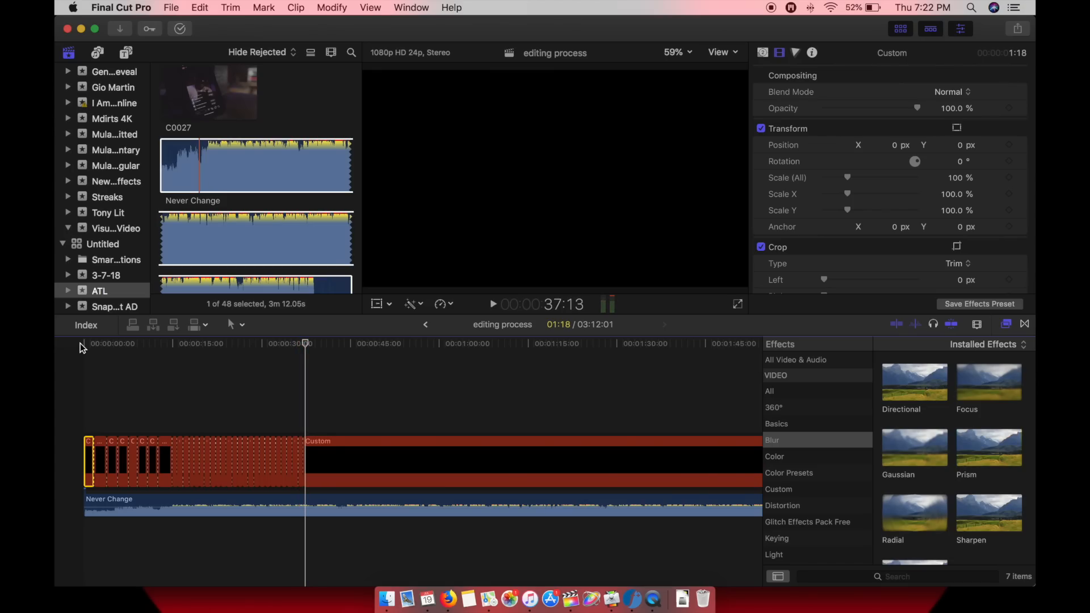
# Examine the spacing of the beat cuts along the Custom solid at closer scale and skim the C0028 and C0029 footage
pyautogui.press('super+equal')
pyautogui.press('super+equal')
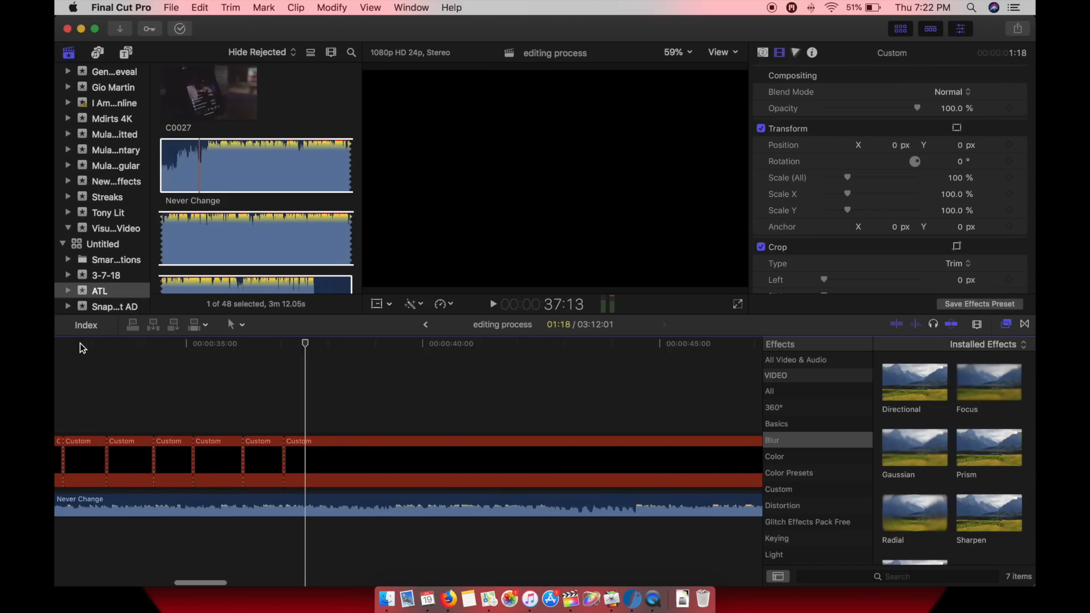
pyautogui.hscroll(-5, 301, 408)
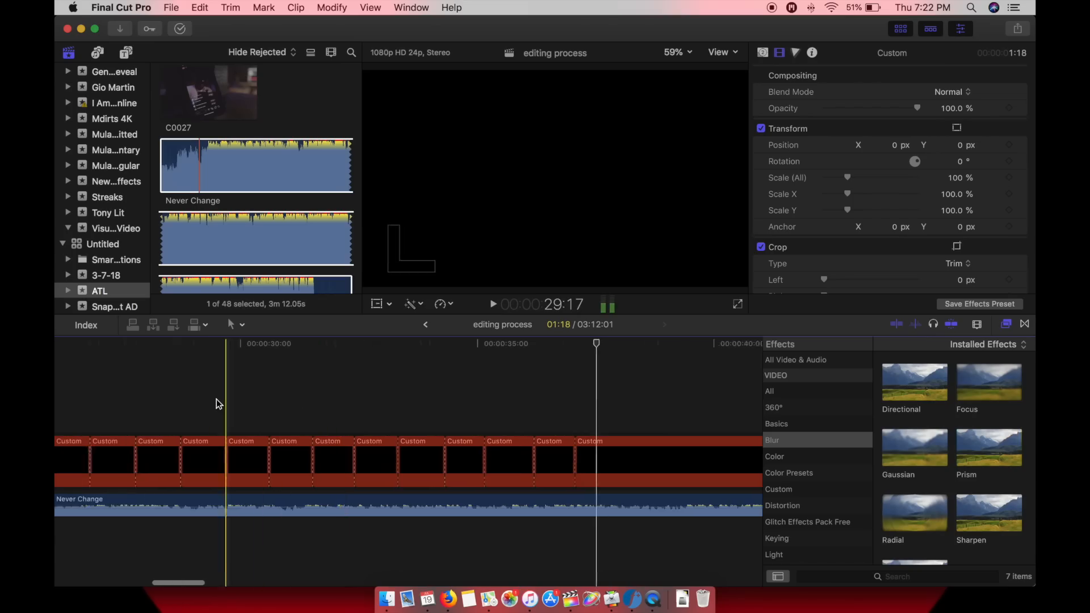
pyautogui.hscroll(-5, 216, 399)
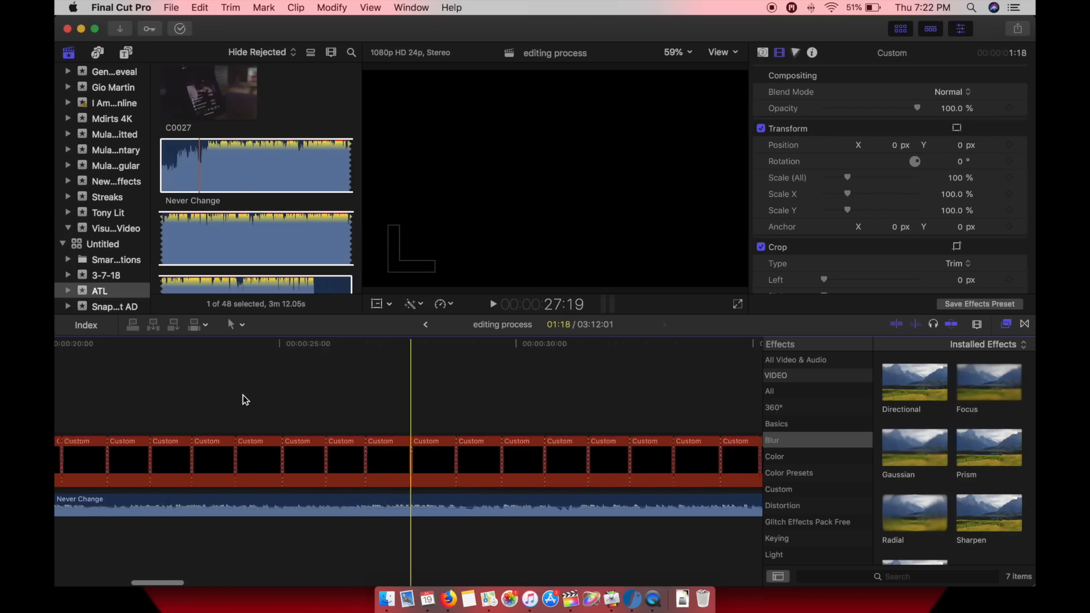
pyautogui.hscroll(-3, 245, 399)
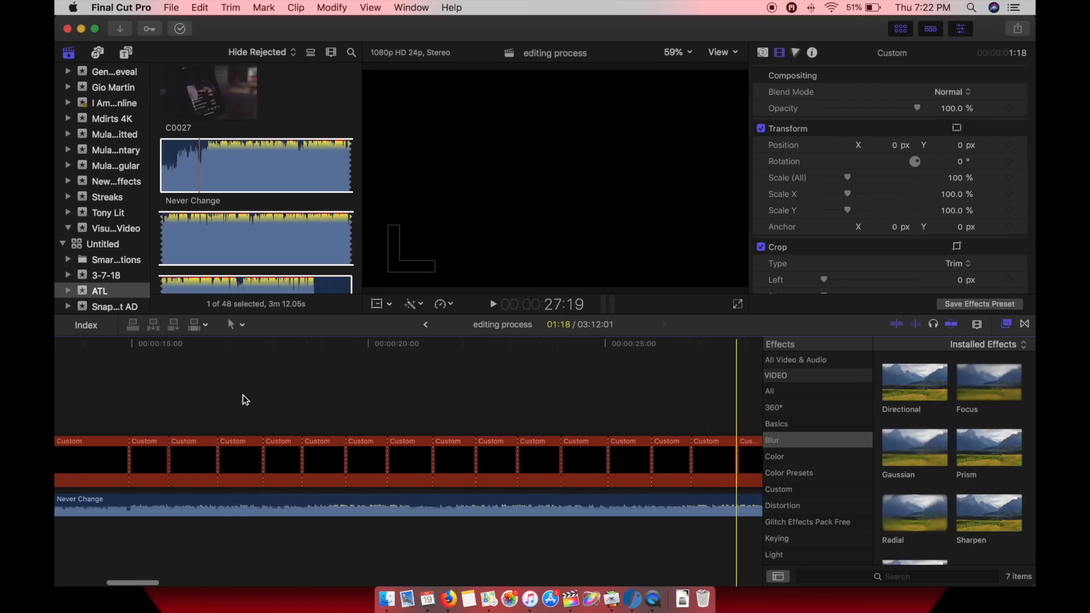
pyautogui.hscroll(3, 247, 400)
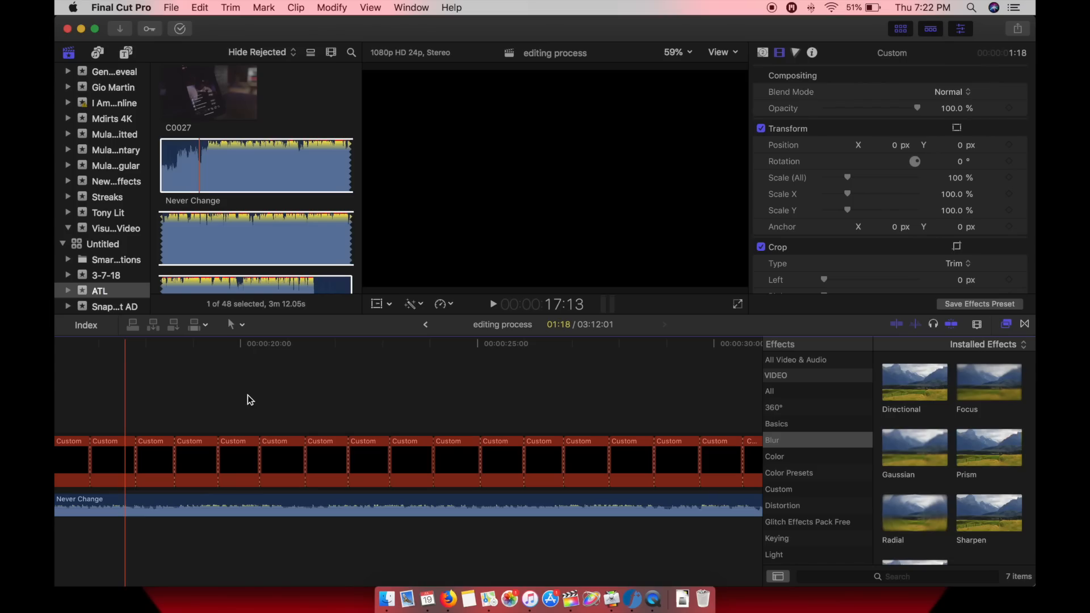
pyautogui.hscroll(-10, 247, 394)
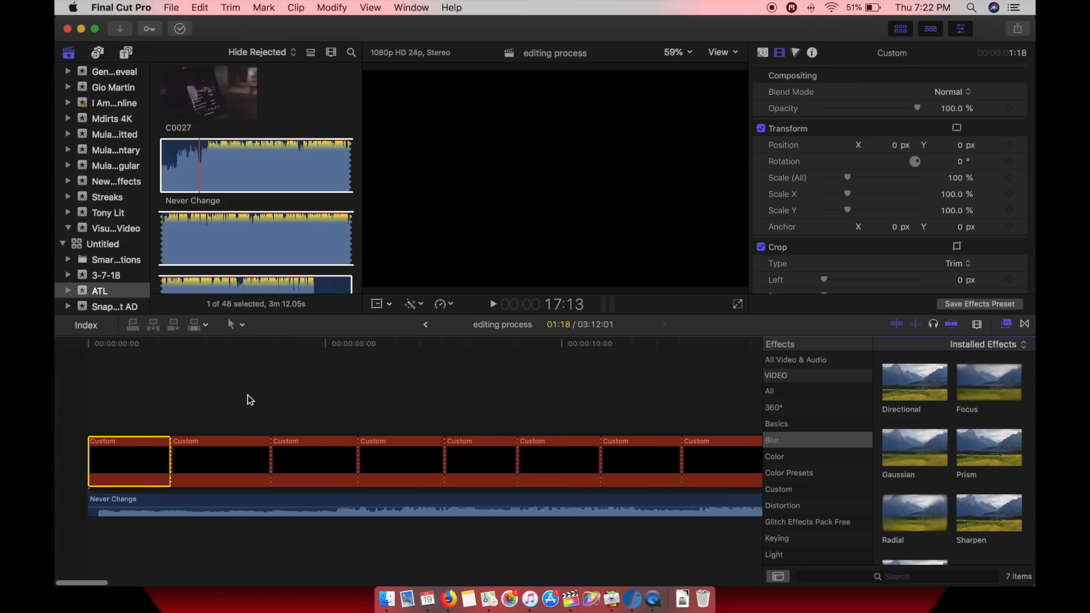
pyautogui.hscroll(10, 247, 394)
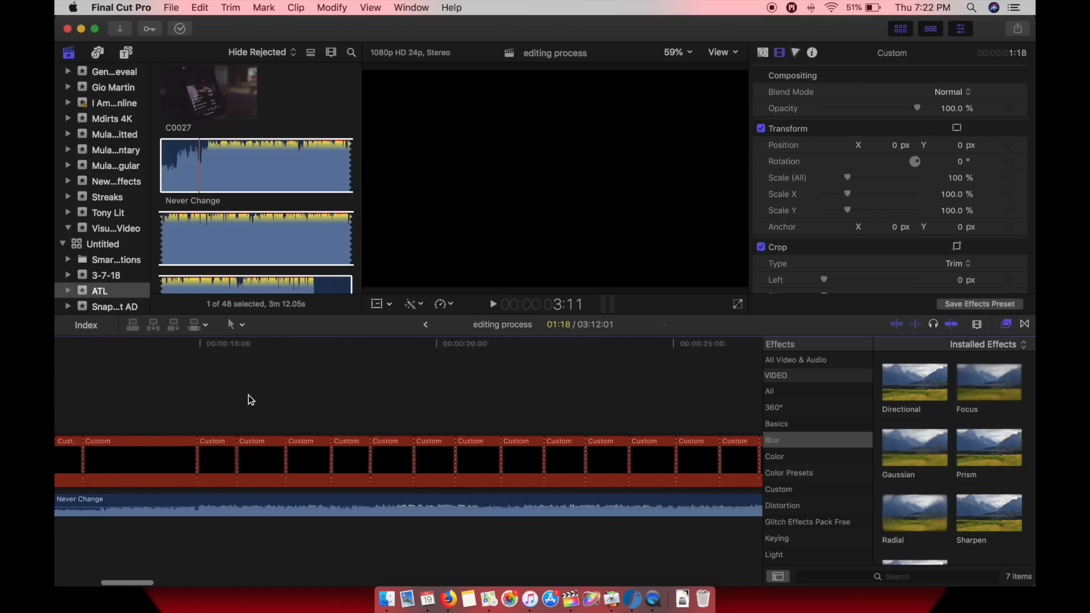
pyautogui.hscroll(10, 247, 394)
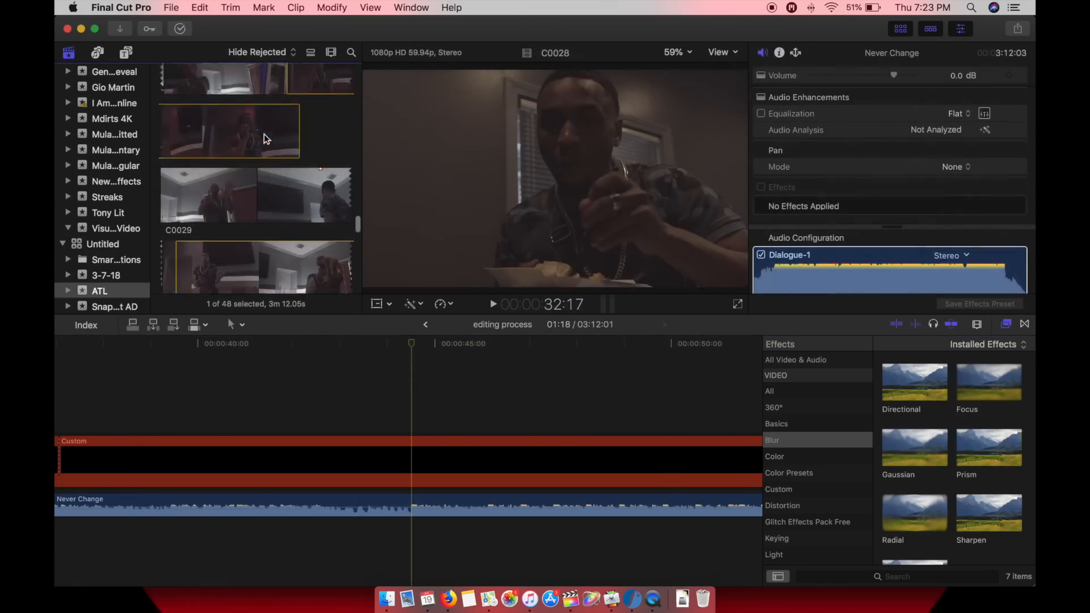
pyautogui.scroll(-2, 266, 138)
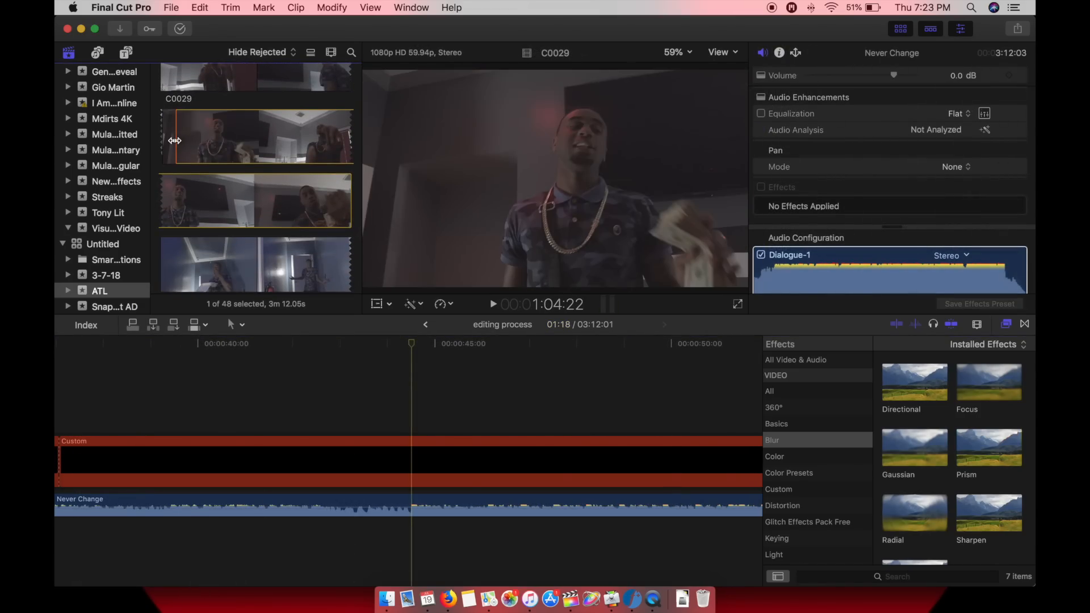
# Examine the beat cuts from the start of the Custom solid and set the playhead at 14:23, where the shorter cuts begin
pyautogui.press('super+minus')
pyautogui.click(248, 344)
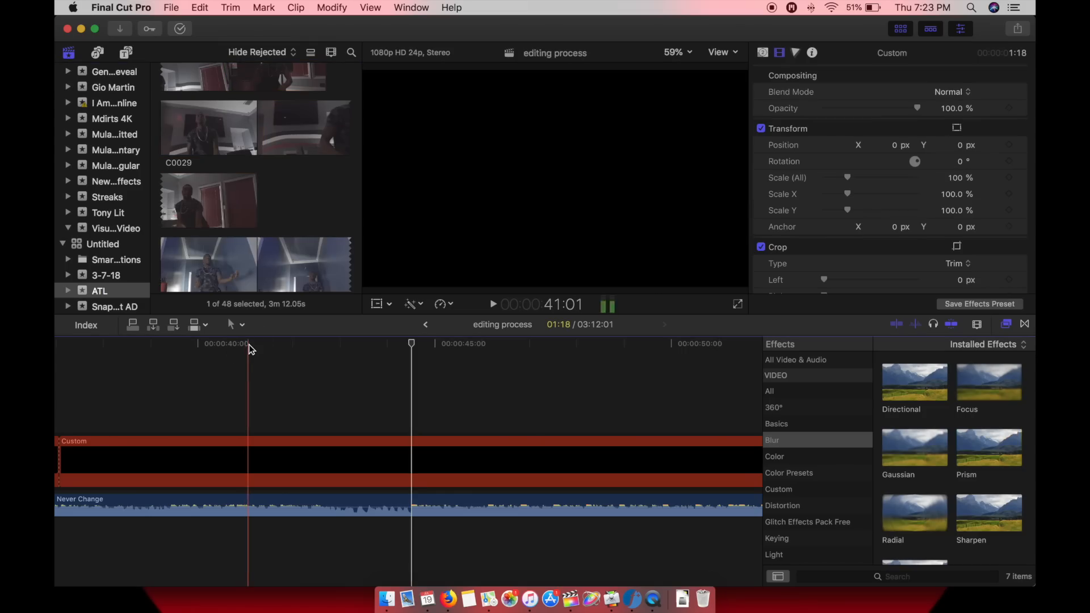
pyautogui.press('super+minus')
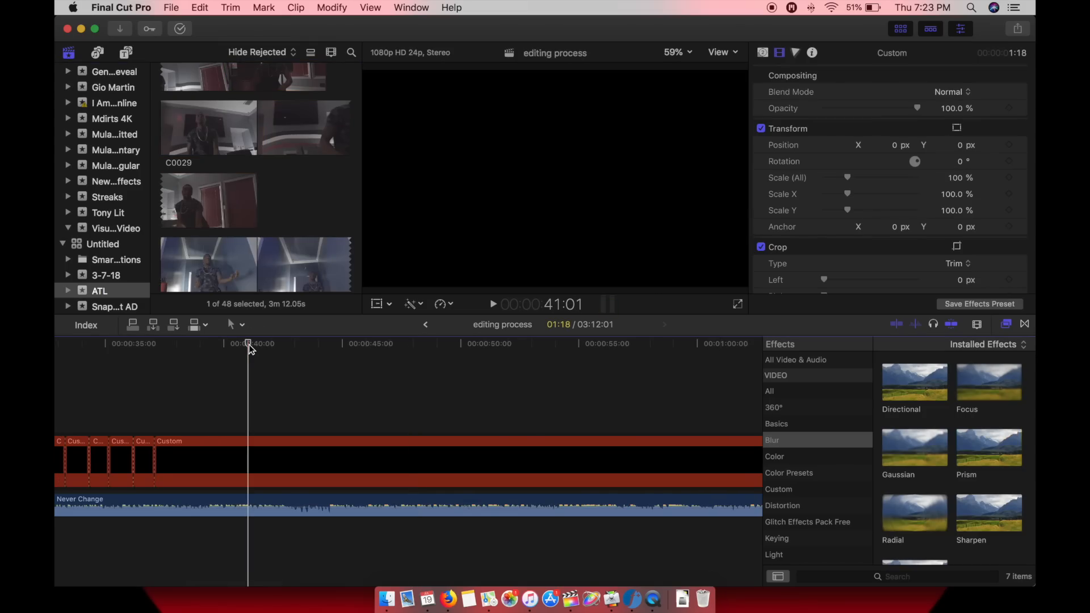
pyautogui.hscroll(-5, 146, 386)
pyautogui.hscroll(-10, 147, 386)
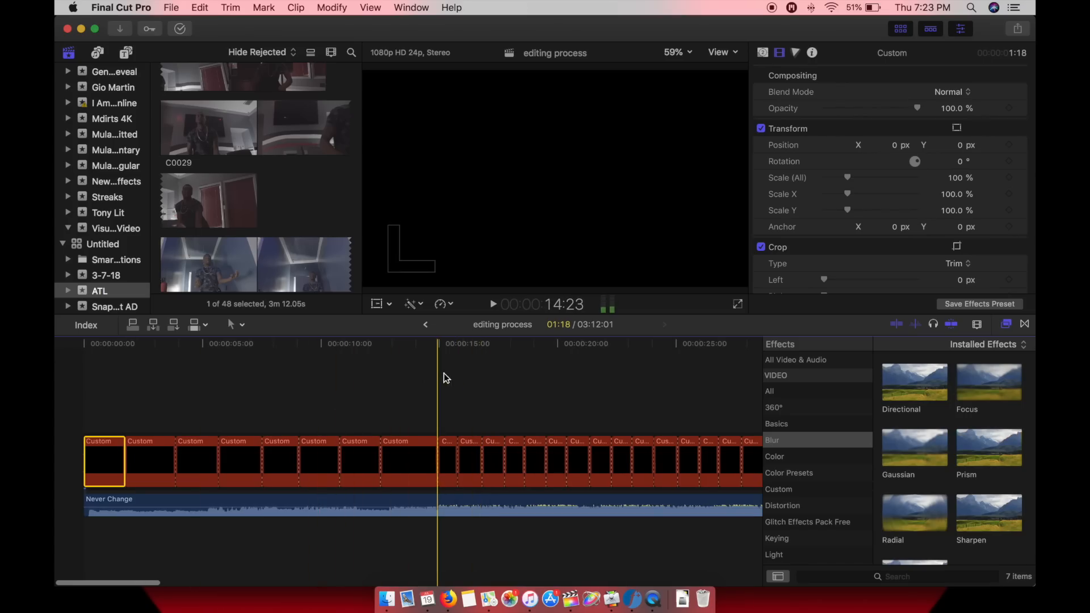
pyautogui.click(438, 344)
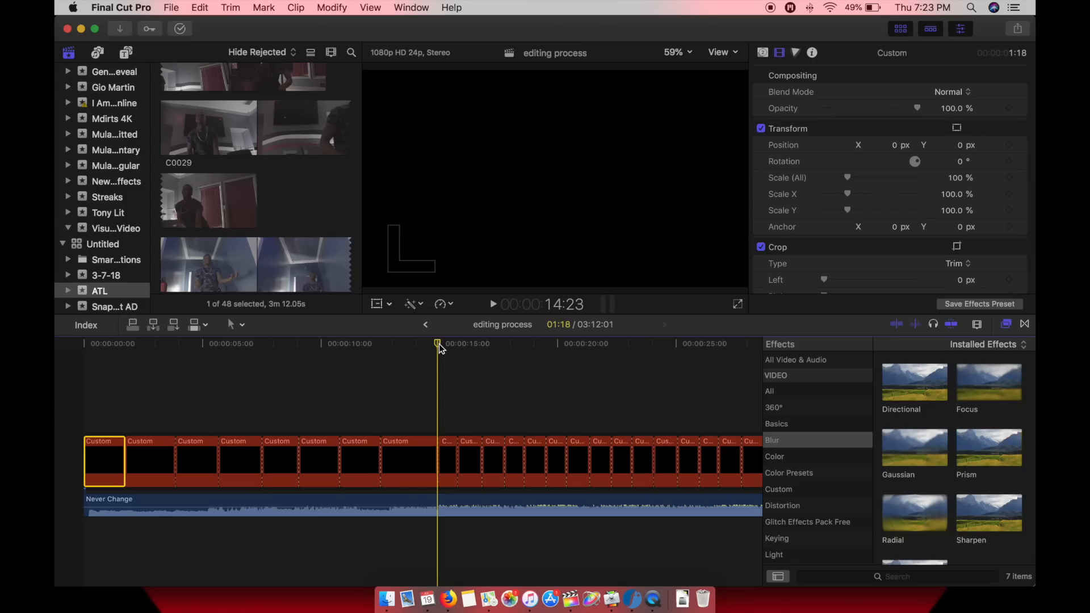
# Open the finished Never Change project from the ATL event
pyautogui.scroll(10, 271, 202)
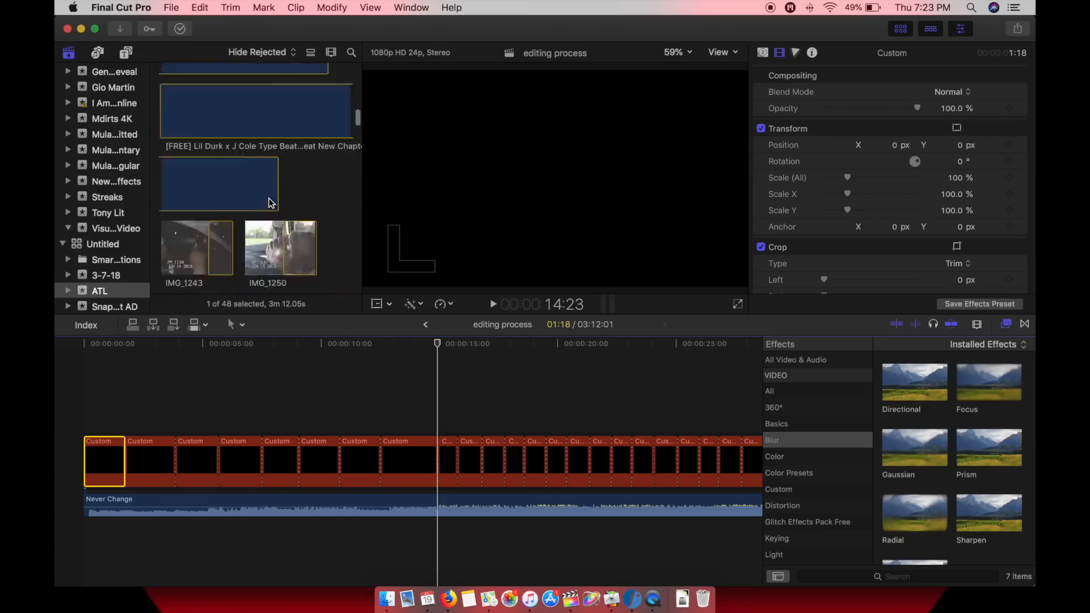
pyautogui.scroll(-3, 271, 203)
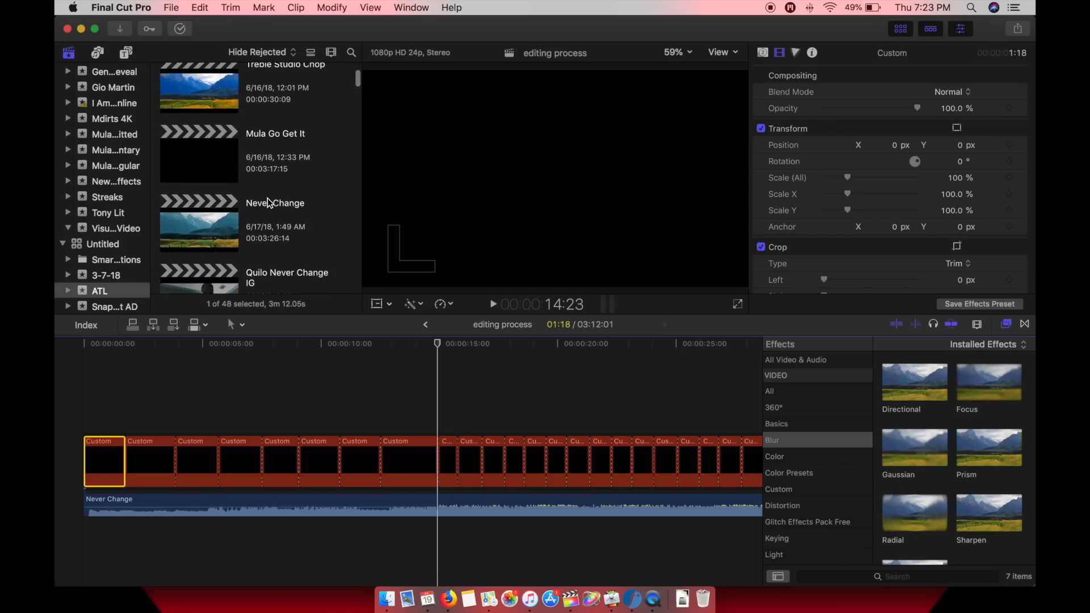
pyautogui.scroll(-2, 268, 200)
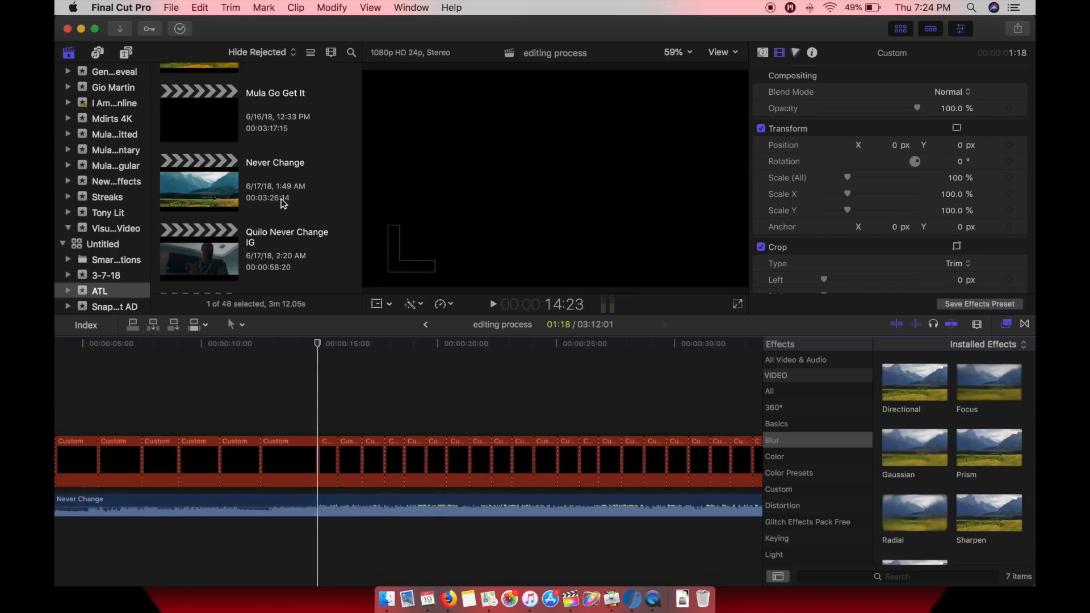
pyautogui.click(281, 198)
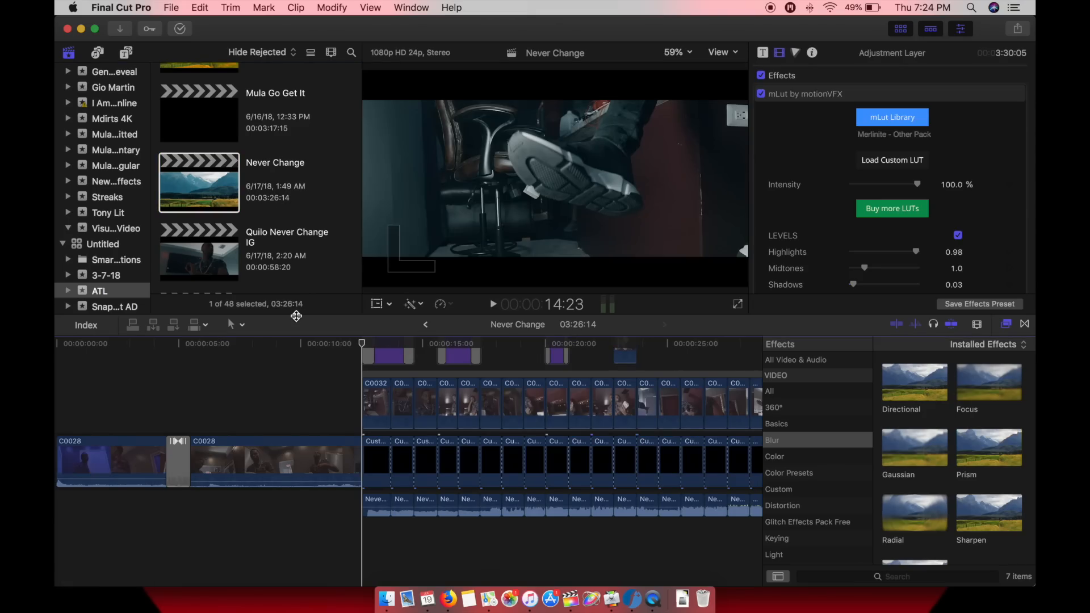
# Play the finished project from 12:13, where the C0032 footage begins, and stop at 33:19
pyautogui.scroll(5, 345, 377)
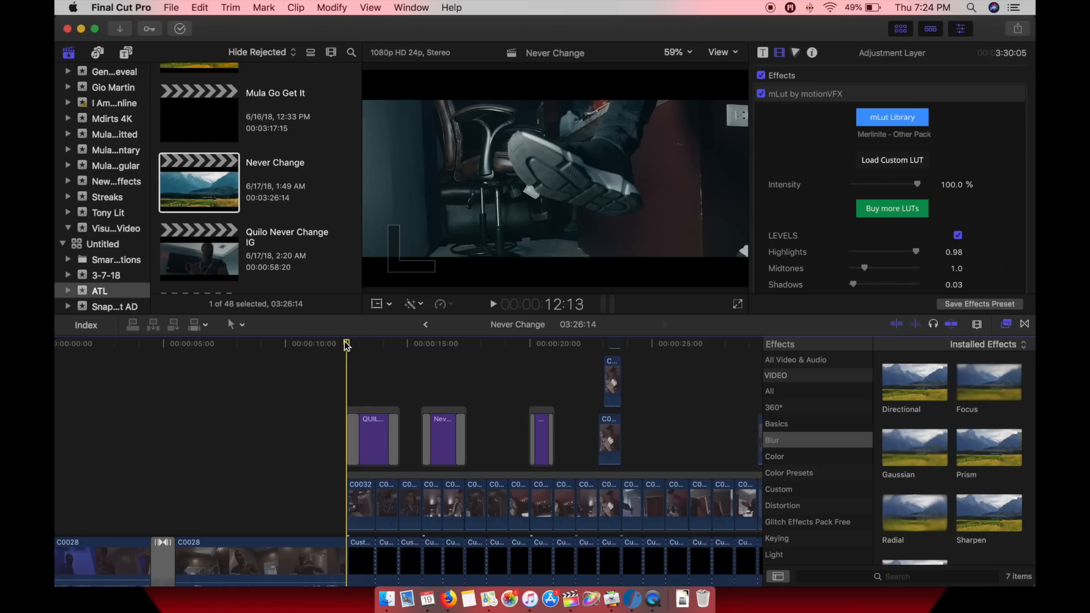
pyautogui.press('space')
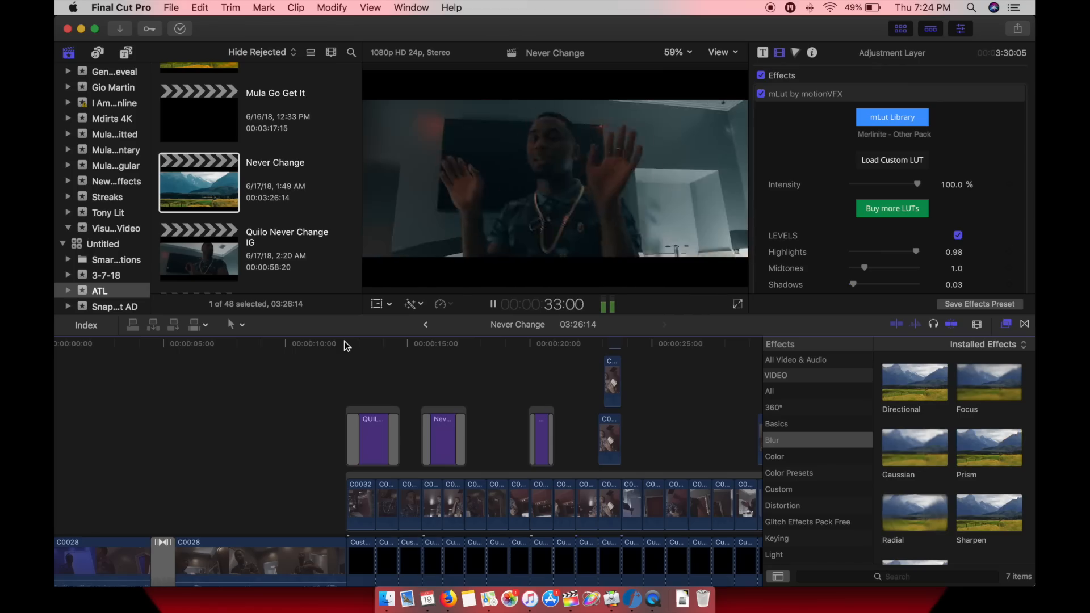
pyautogui.press('space')
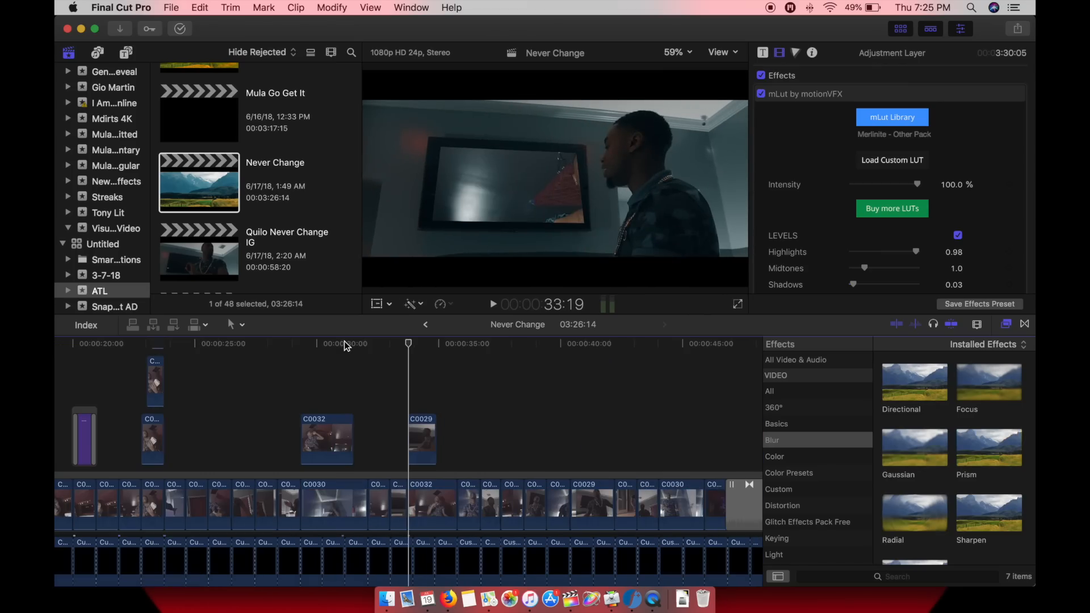
# Select the Adjustment Layer spanning the project above all clips and disable it to preview the ungraded footage
pyautogui.hscroll(-10, 346, 347)
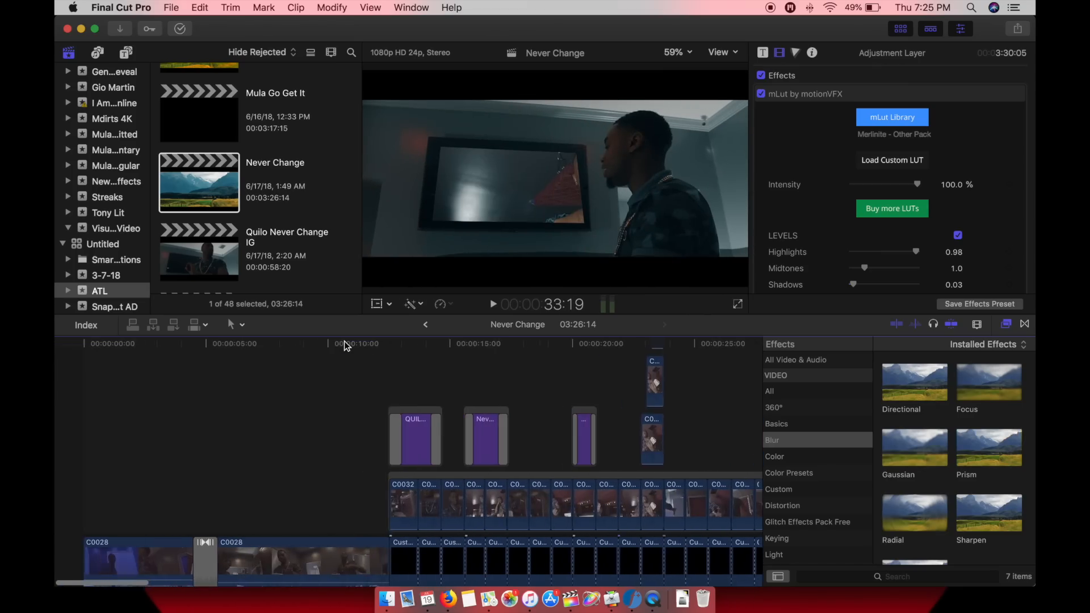
pyautogui.scroll(1, 346, 347)
pyautogui.scroll(3, 349, 364)
pyautogui.click(356, 385)
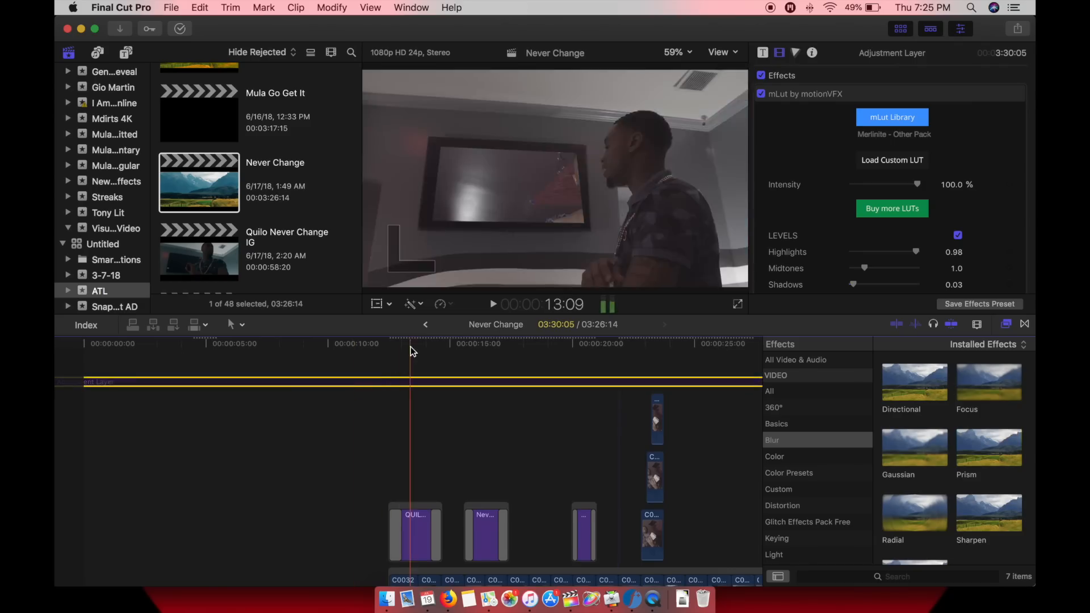
# Examine the clips stacked above the beat-cut solids and play the ungraded section from 21:22 to 24:03
pyautogui.scroll(-3, 411, 348)
pyautogui.scroll(-5, 411, 348)
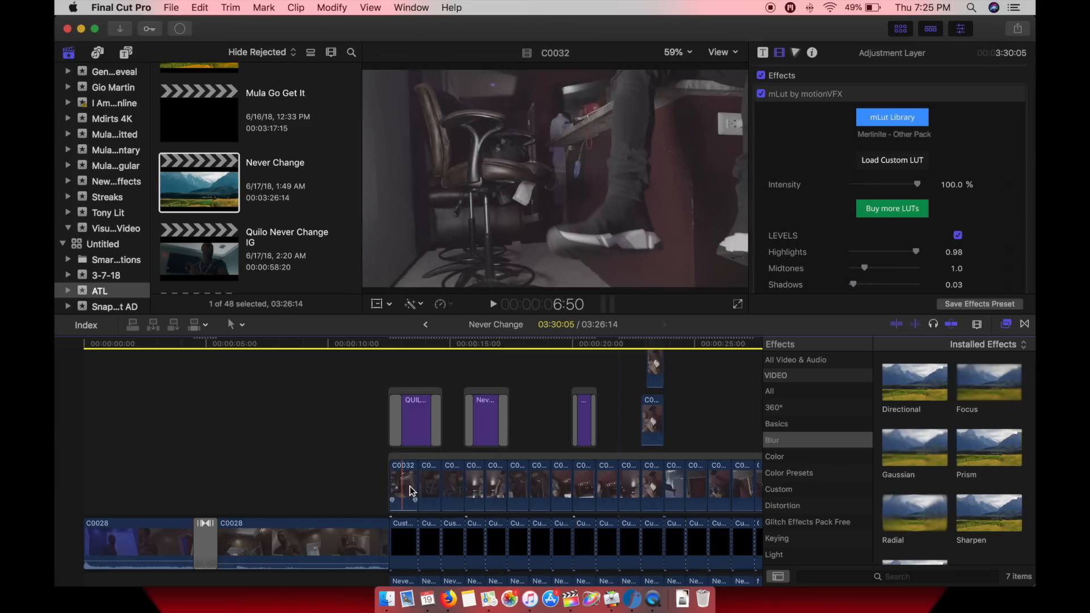
pyautogui.hscroll(5, 413, 490)
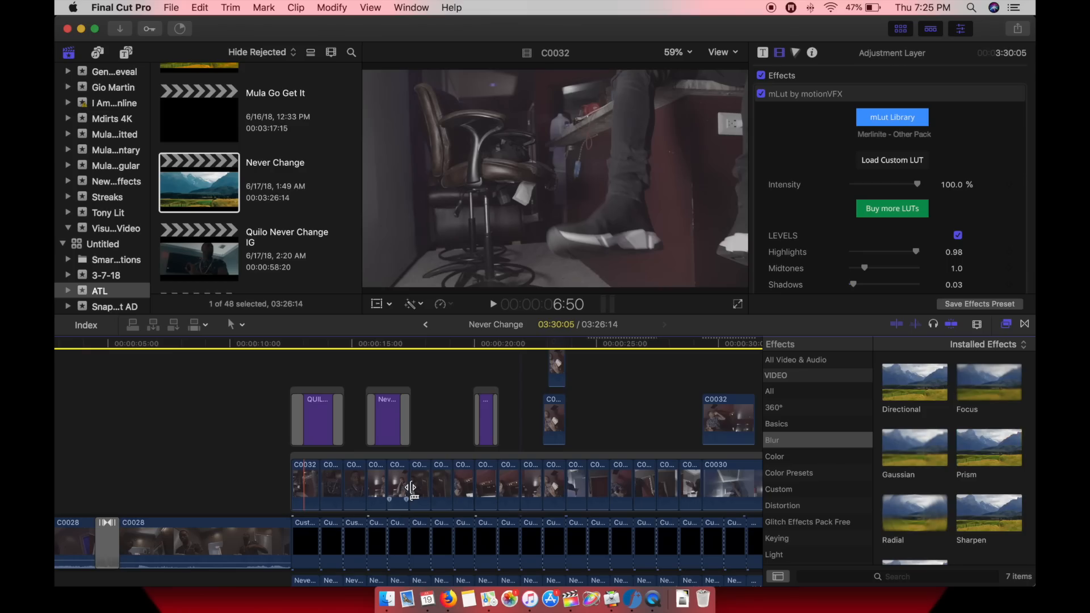
pyautogui.hscroll(3, 411, 489)
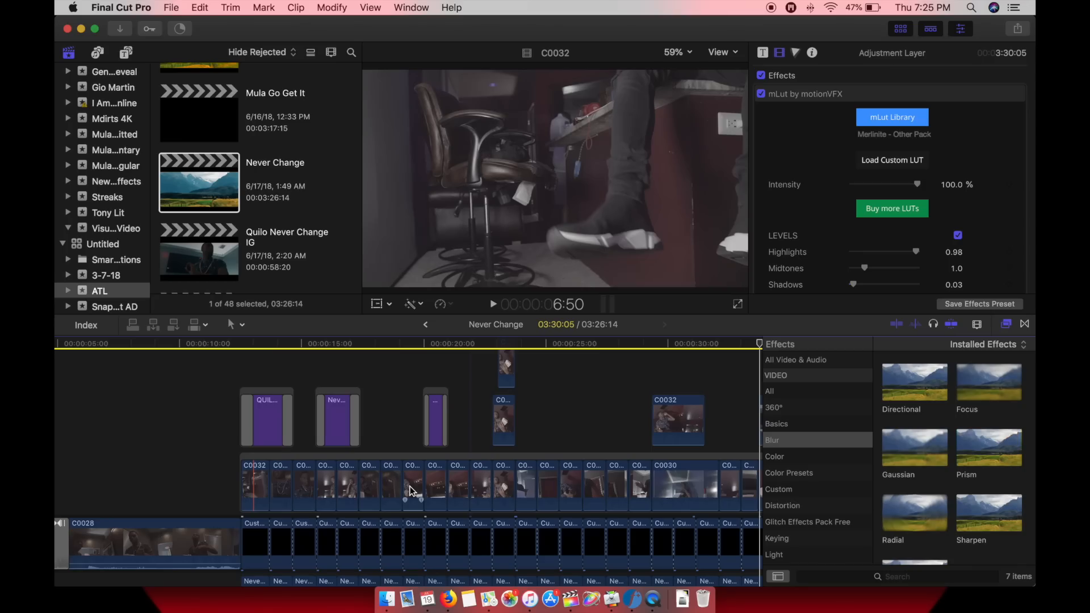
pyautogui.scroll(3, 412, 491)
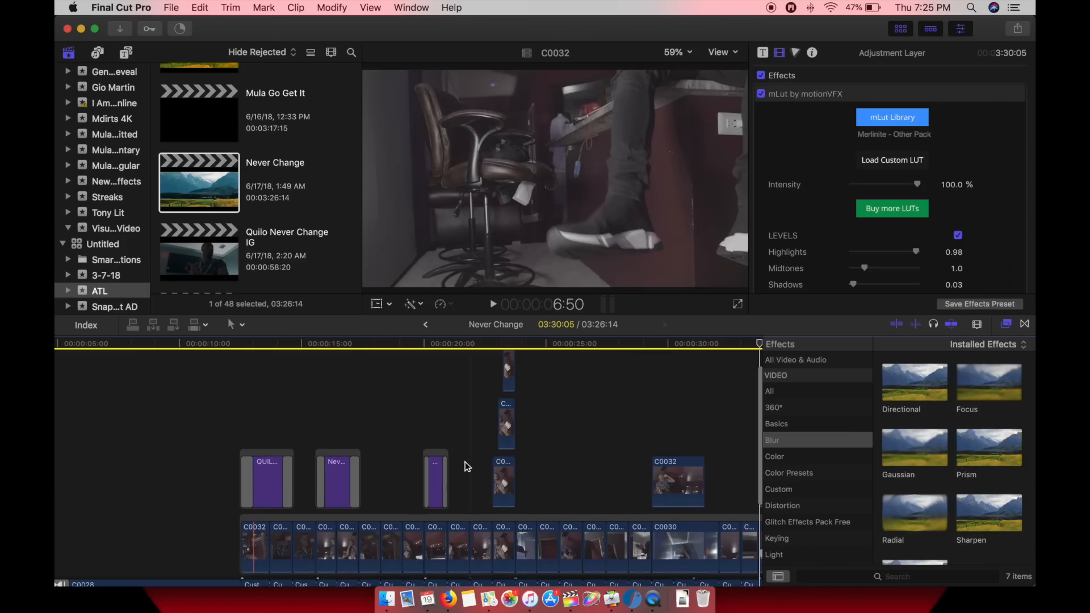
pyautogui.click(465, 461)
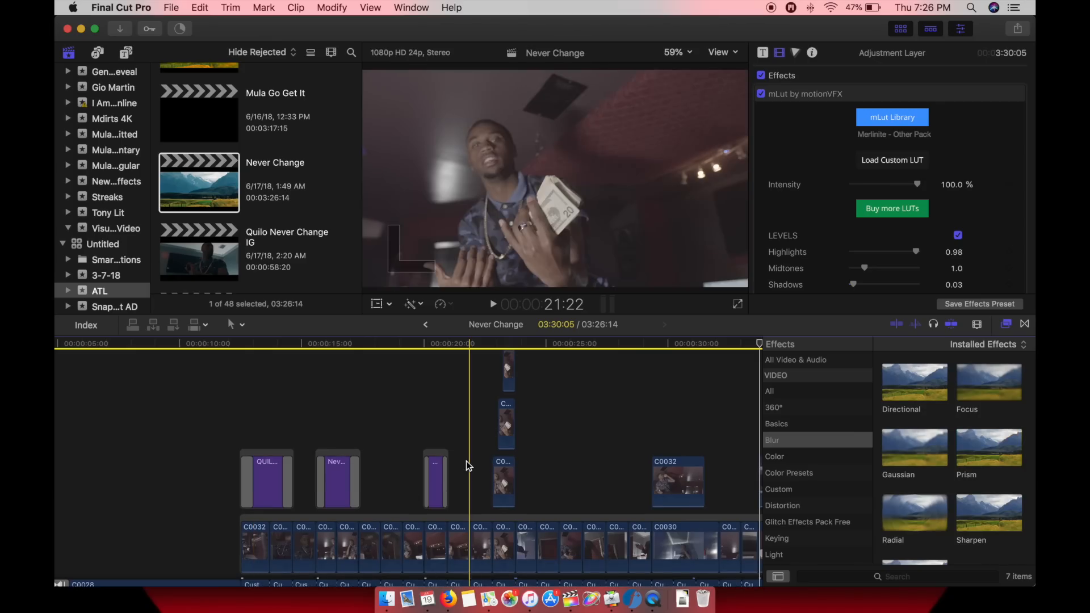
pyautogui.press('space')
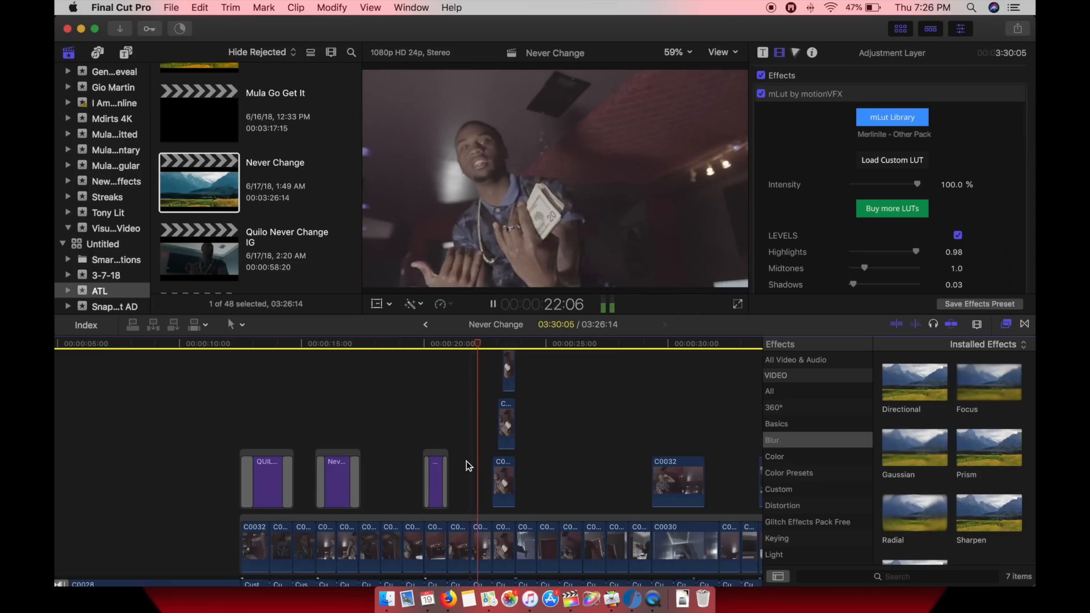
pyautogui.press('space')
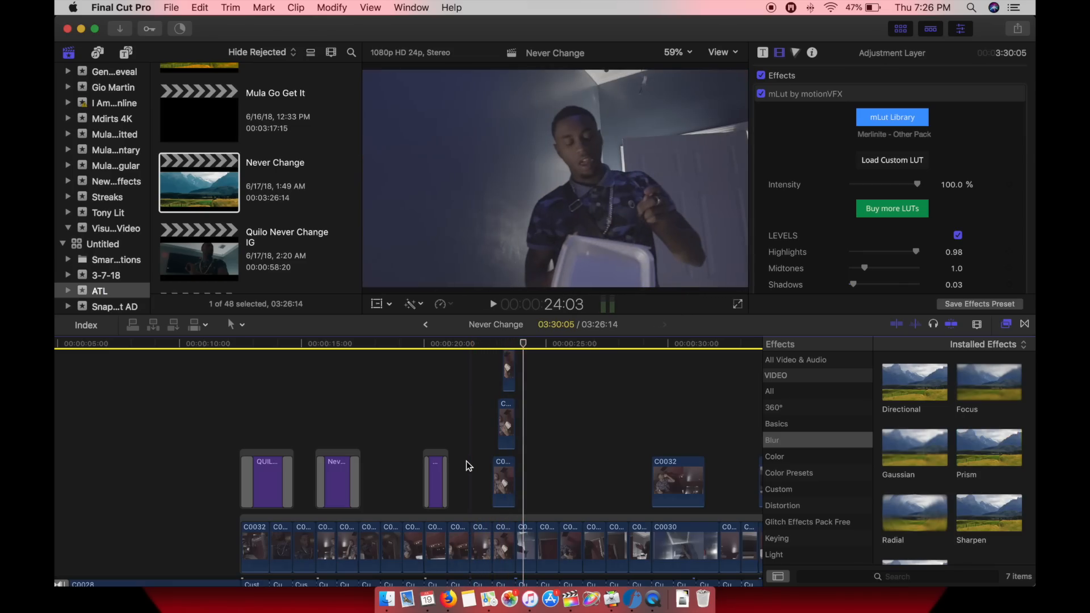
pyautogui.press('s')
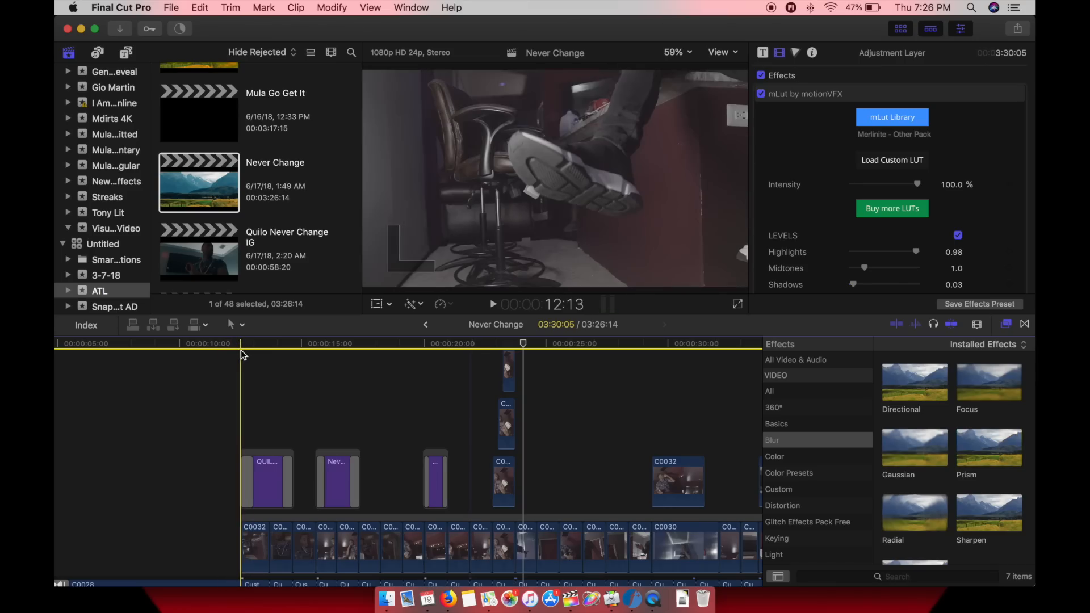
# Show the mLut effects category and the Custom titles category holding the Adjustment Layer
pyautogui.scroll(3, 241, 350)
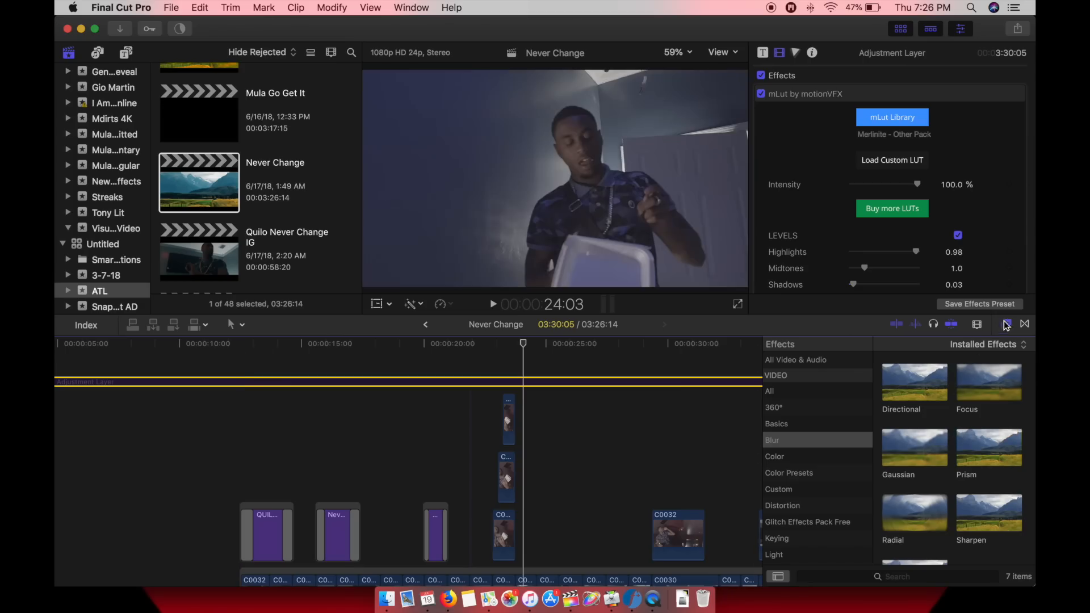
pyautogui.scroll(-5, 815, 462)
pyautogui.click(792, 481)
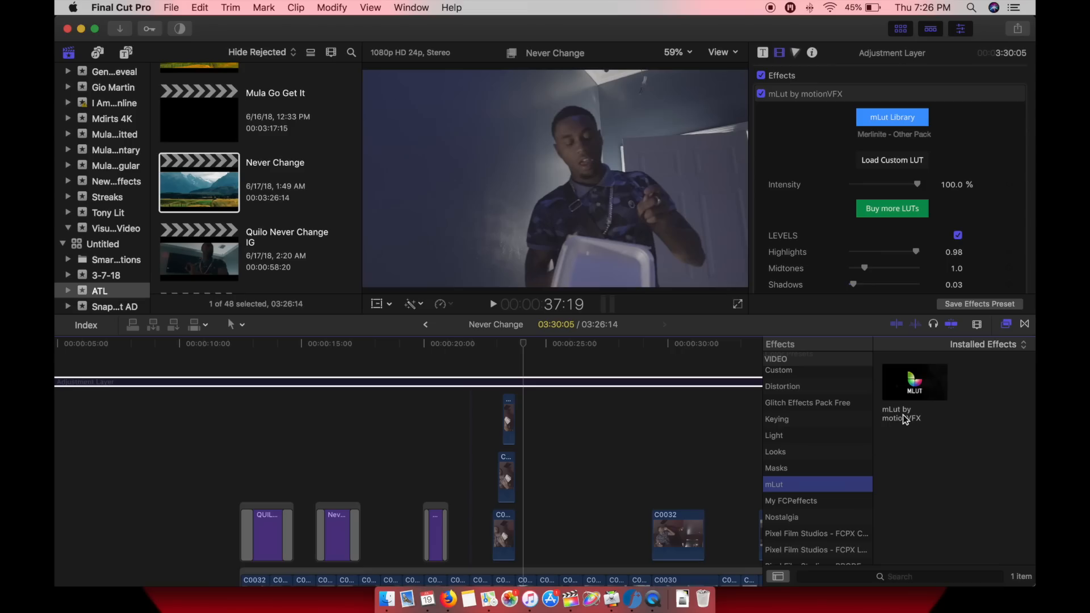
pyautogui.click(128, 54)
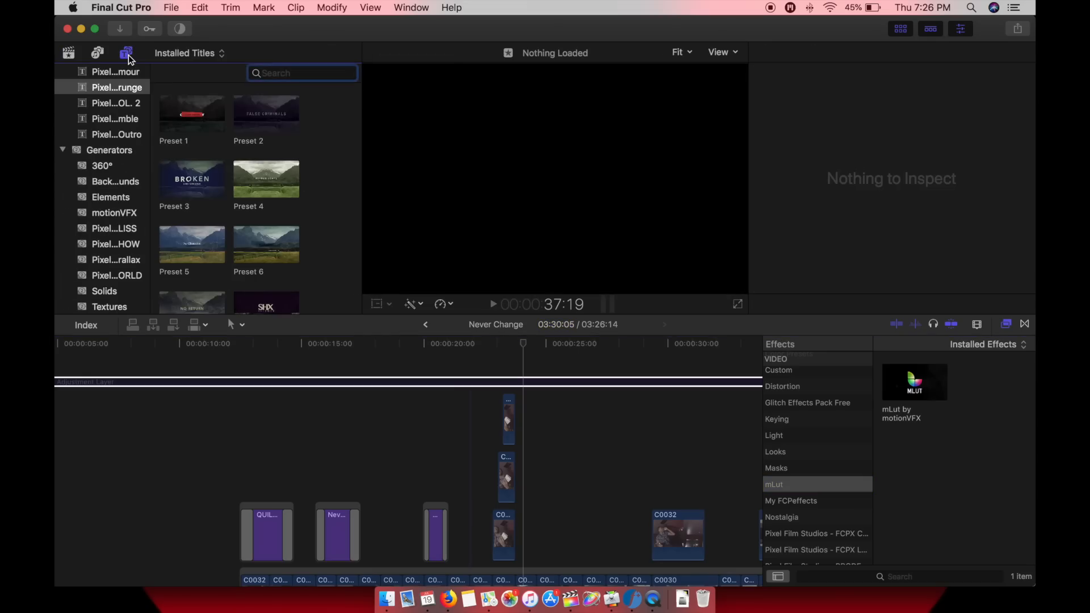
pyautogui.scroll(10, 123, 135)
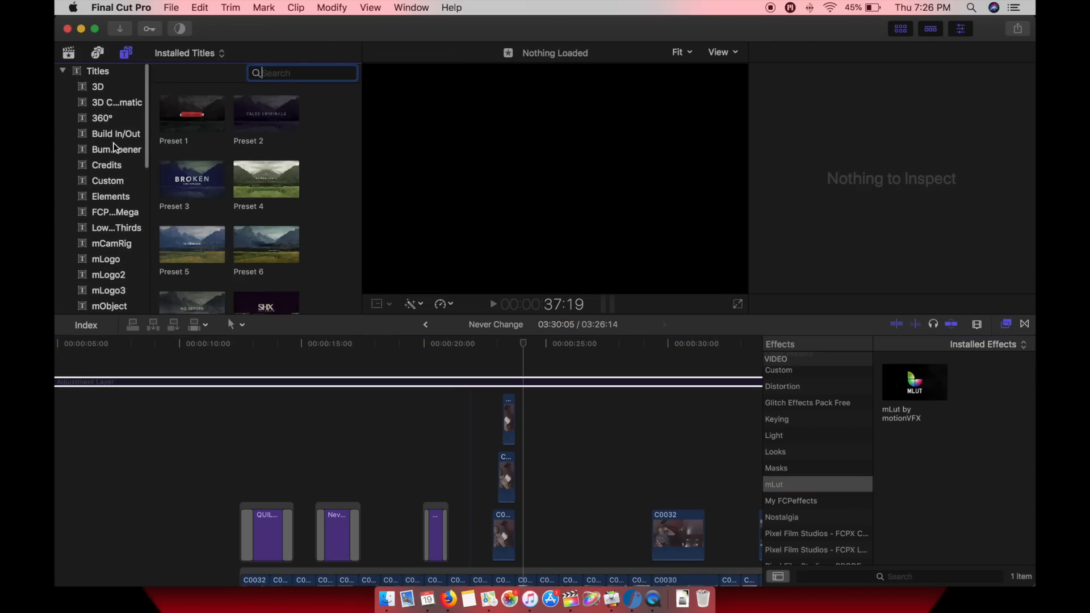
pyautogui.click(106, 181)
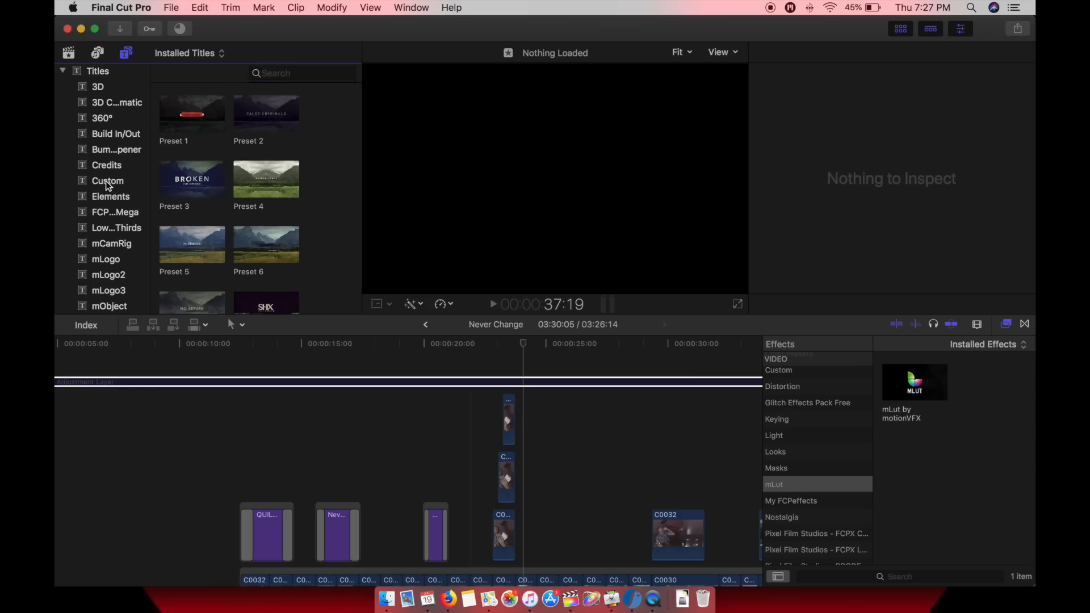
# Browse the mLut Library's Other pack for the Adjustment Layer and accept the Merlinite LUT
pyautogui.click(280, 393)
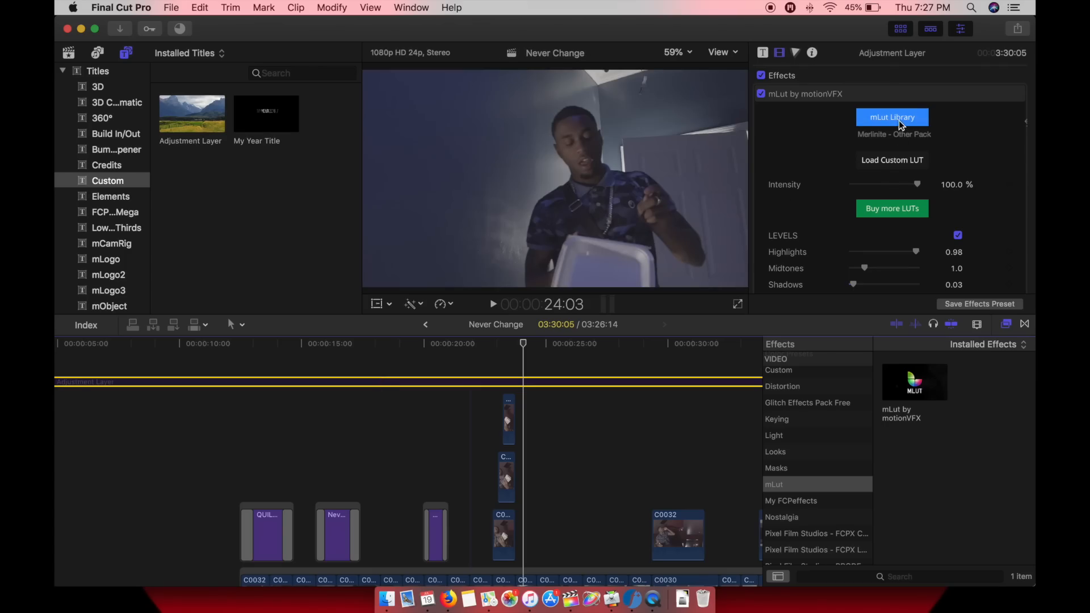
pyautogui.click(898, 120)
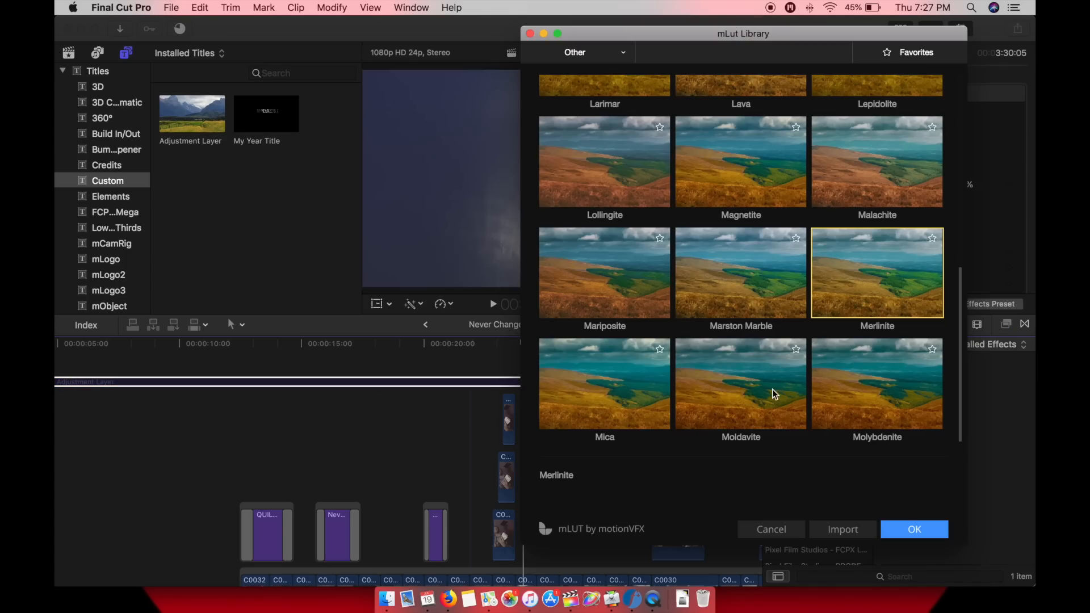
pyautogui.scroll(5, 746, 378)
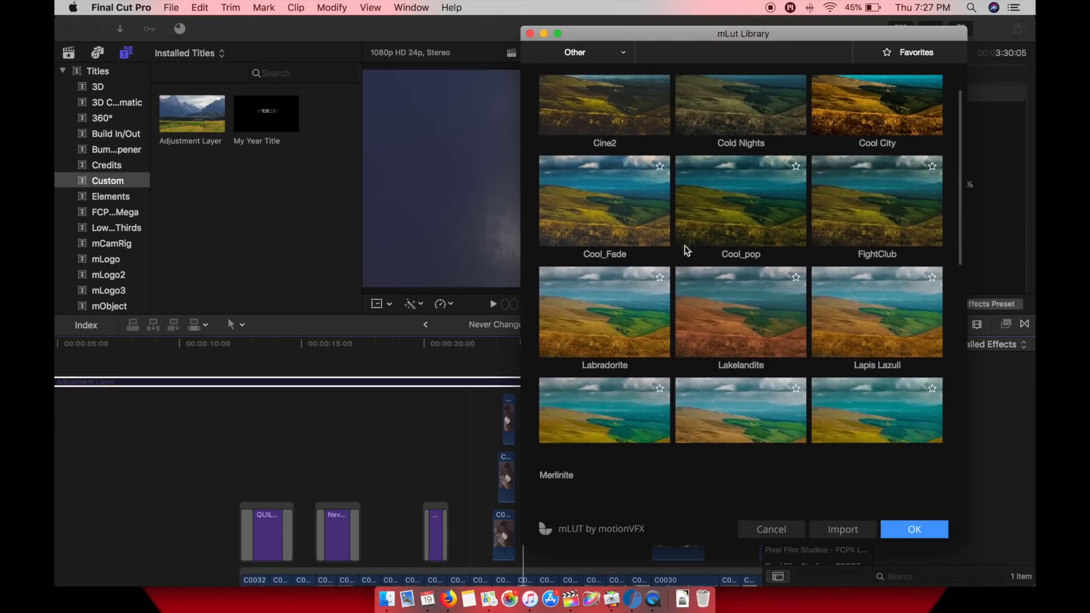
pyautogui.scroll(-2, 685, 250)
pyautogui.scroll(-3, 686, 243)
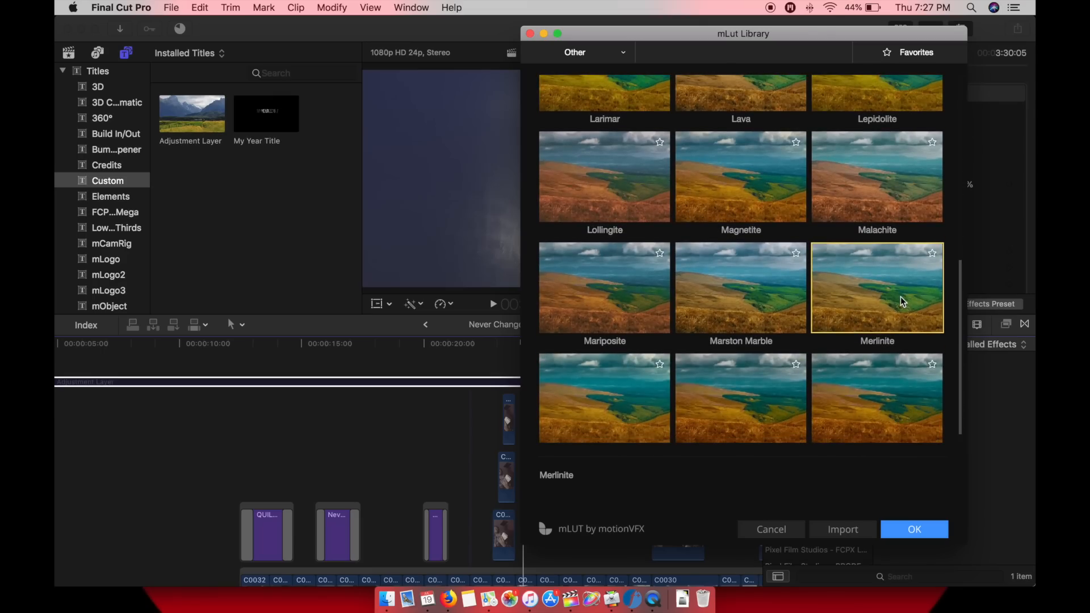
pyautogui.click(325, 386)
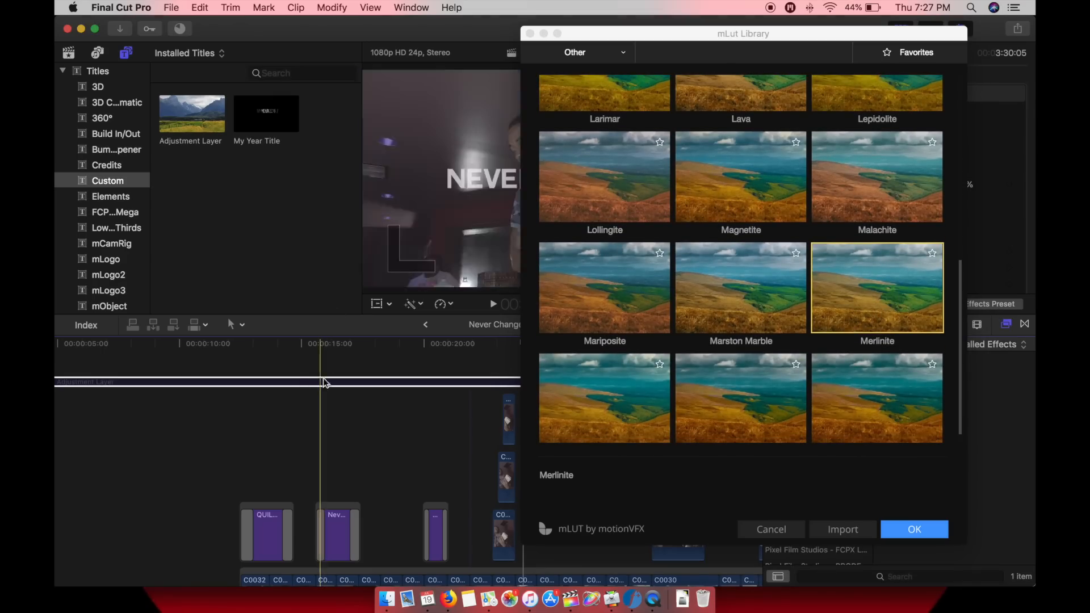
pyautogui.click(924, 533)
# Review the graded project with the Adjustment Layer re-enabled, from 48:16 back to the timeline start
pyautogui.press('s')
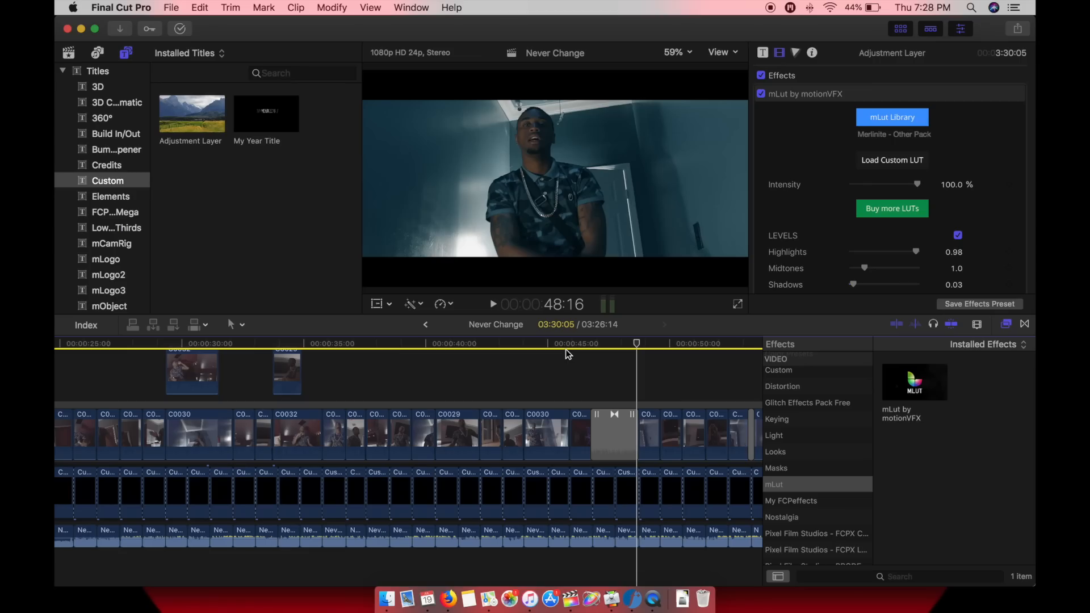
pyautogui.hscroll(-10, 565, 352)
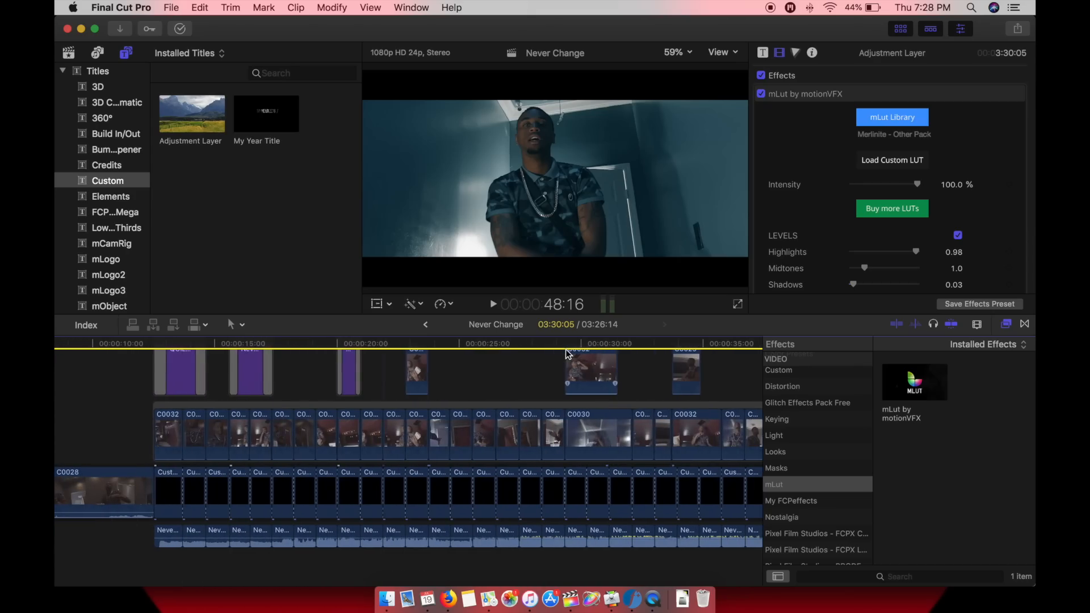
pyautogui.hscroll(-7, 565, 350)
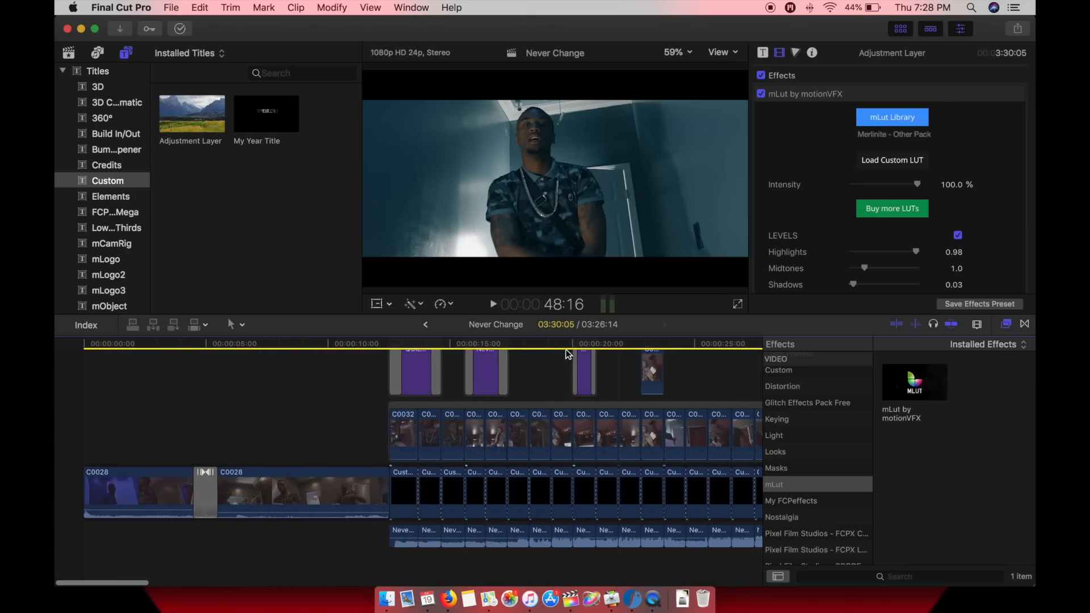